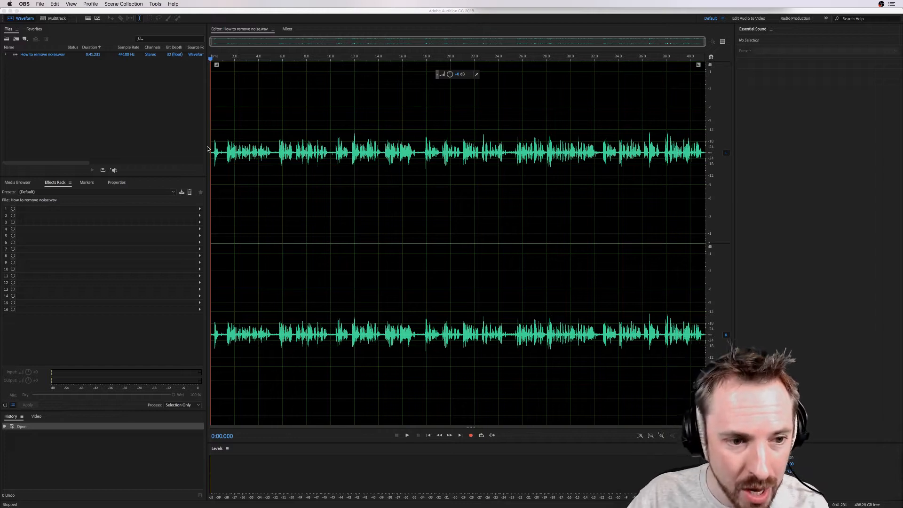
Play the opening of the unprocessed voice recording from the start to hear its level and background noise
{"action": "left_click", "coordinate": [208, 149]}
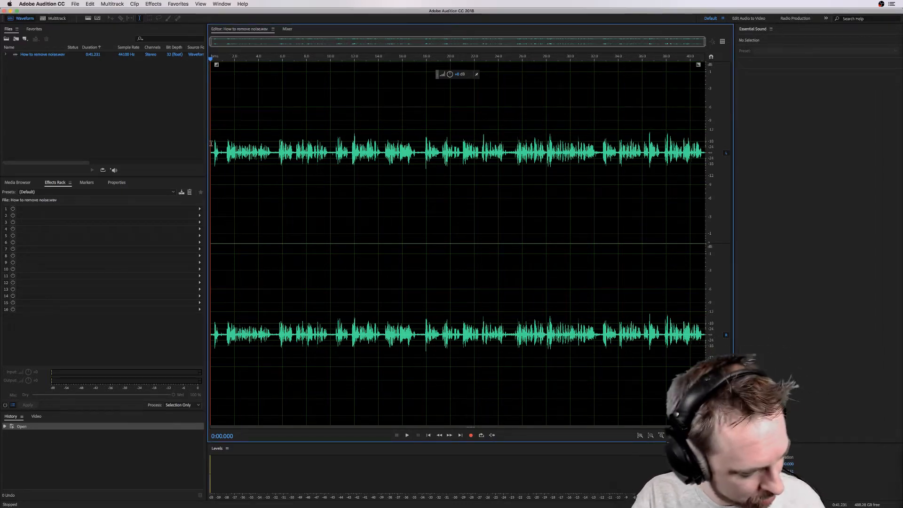
{"action": "key", "text": "space"}
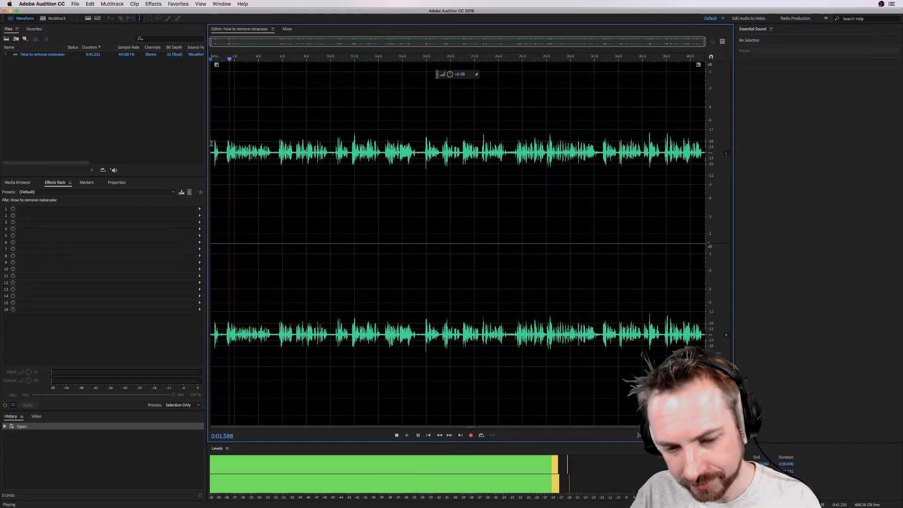
{"action": "key", "text": "space"}
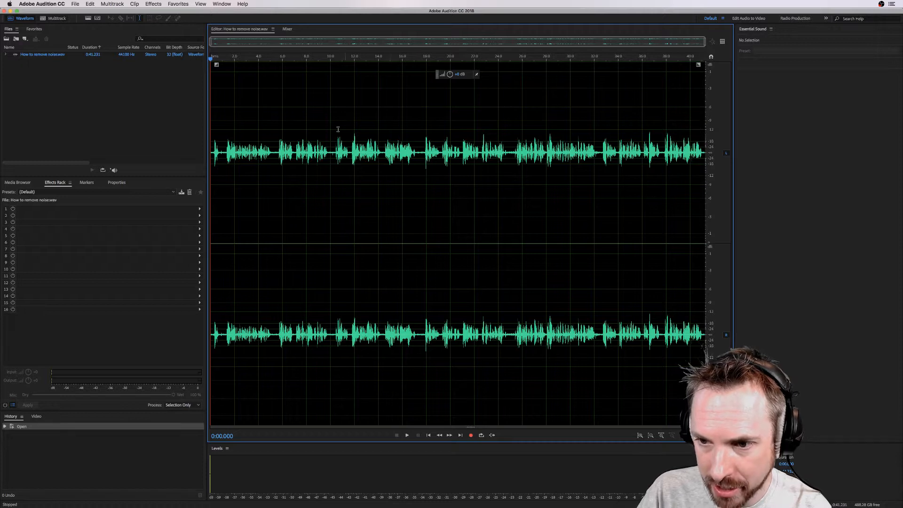
Select the entire recording and normalize it to -0.1 dB
{"action": "double_click", "coordinate": [237, 97]}
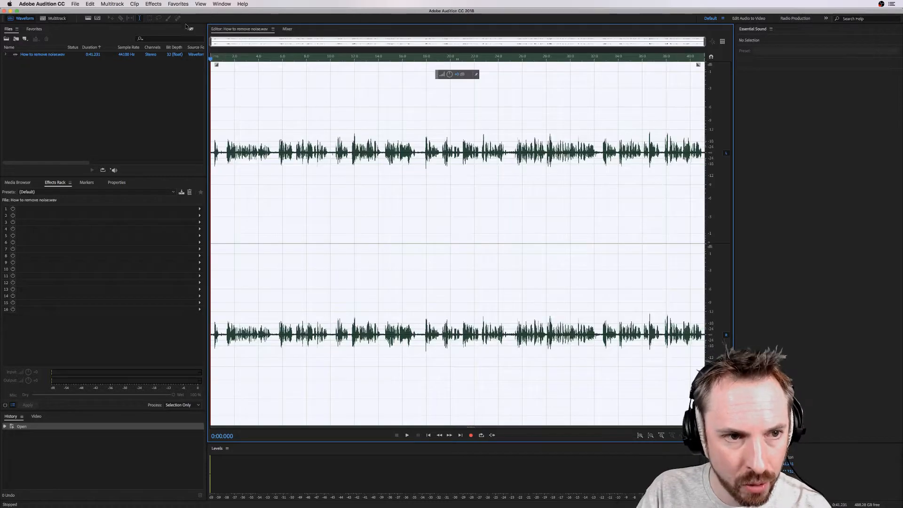
{"action": "left_click", "coordinate": [178, 4]}
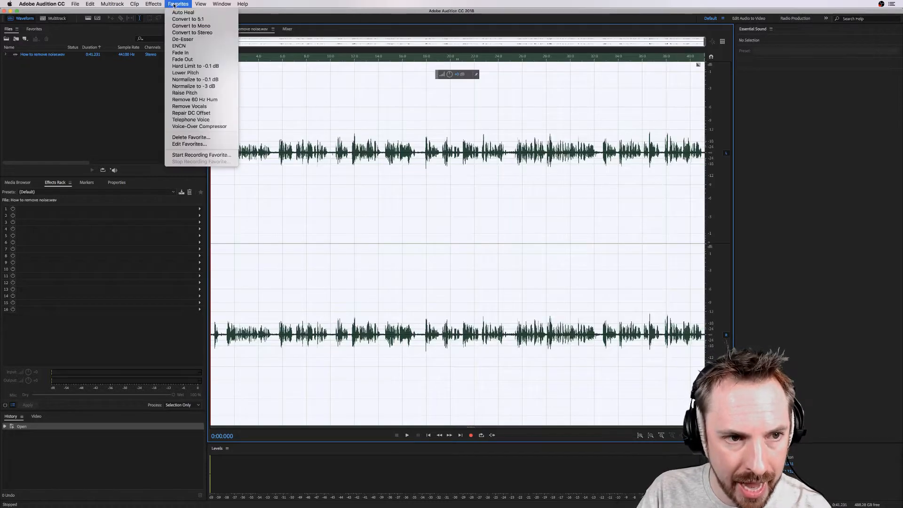
{"action": "left_click", "coordinate": [197, 80]}
{"action": "left_click", "coordinate": [390, 191]}
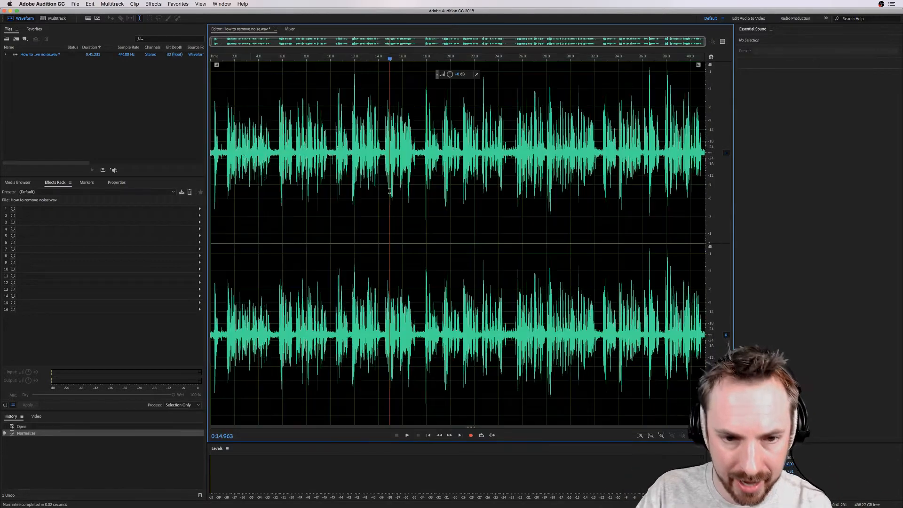
Play roughly the first ten seconds of the normalized recording from the start
{"action": "left_click", "coordinate": [211, 153]}
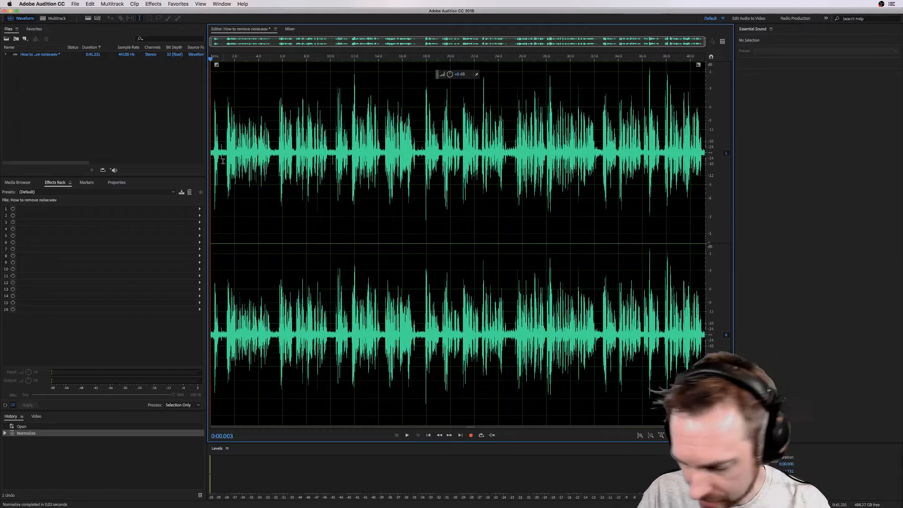
{"action": "key", "text": "space"}
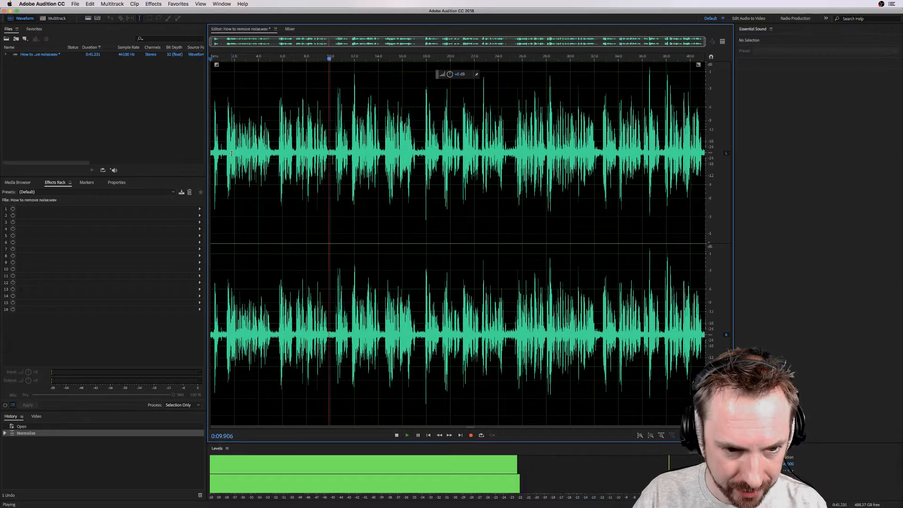
{"action": "key", "text": "space"}
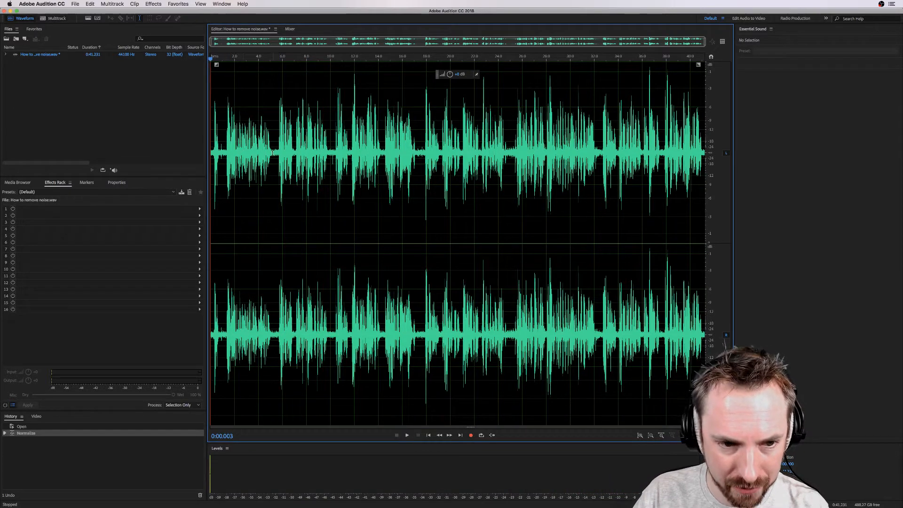
Select the pause between phrases from about 5.1 to 5.7 s and listen to its background noise
{"action": "left_click_drag", "start_coordinate": [272, 154], "coordinate": [278, 155]}
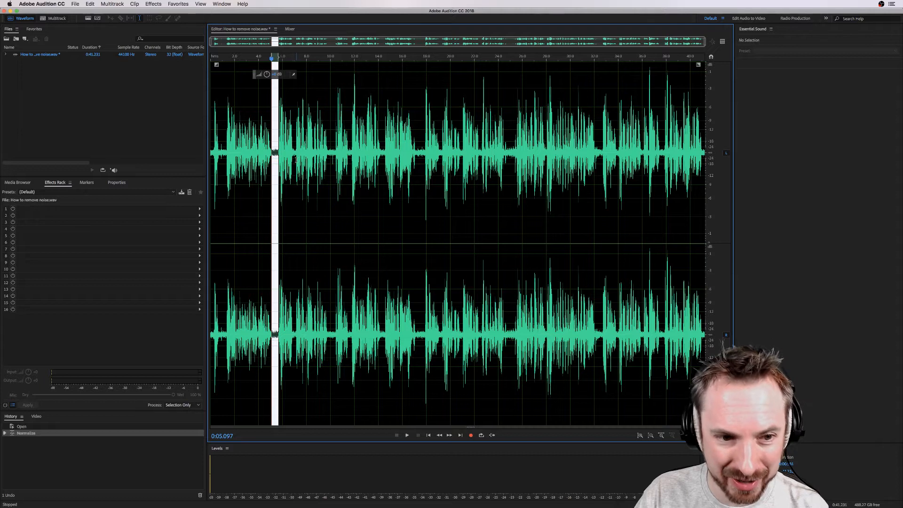
{"action": "key", "text": "space"}
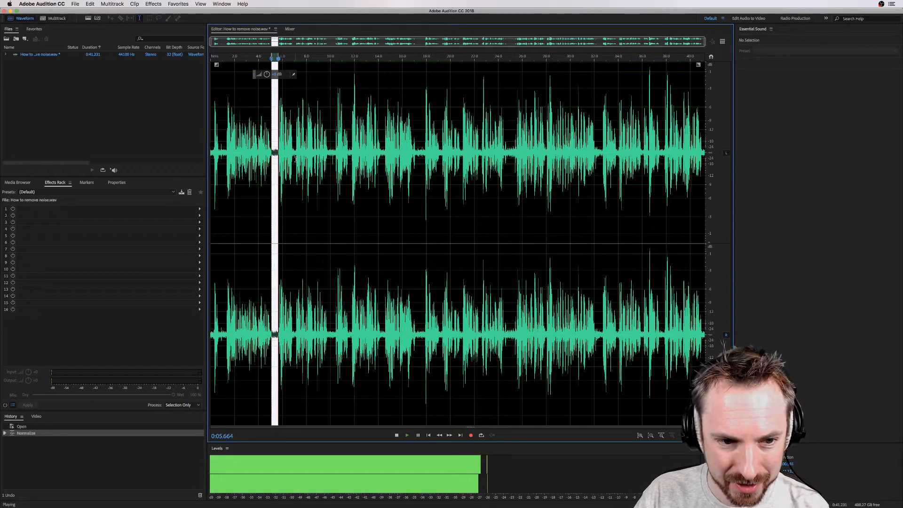
{"action": "key", "text": "space"}
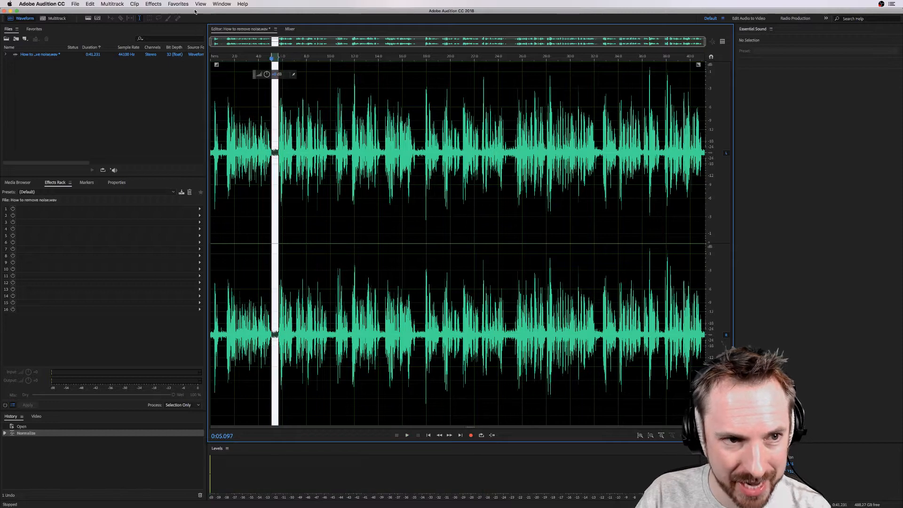
Try normalizing only the selected pause to -0.1 dB, listen to the amplified noise, and undo it
{"action": "left_click", "coordinate": [179, 4]}
{"action": "left_click", "coordinate": [192, 79]}
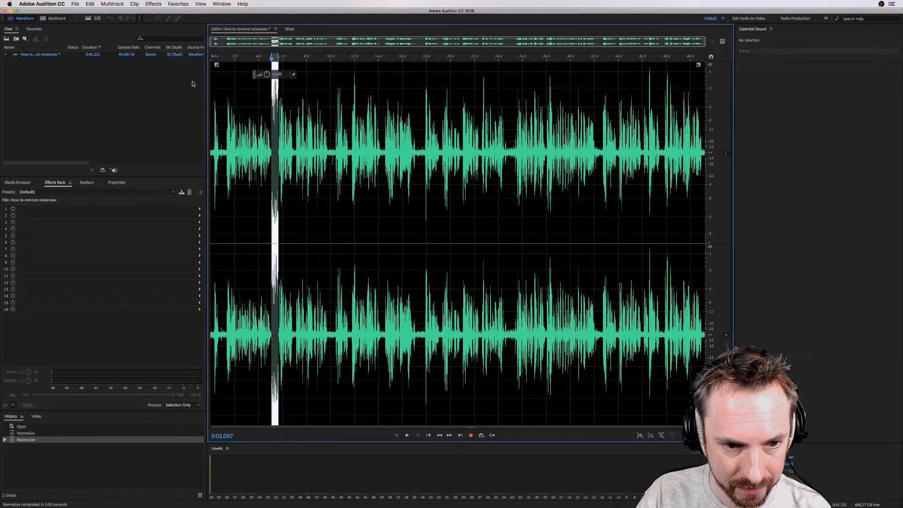
{"action": "key", "text": "space"}
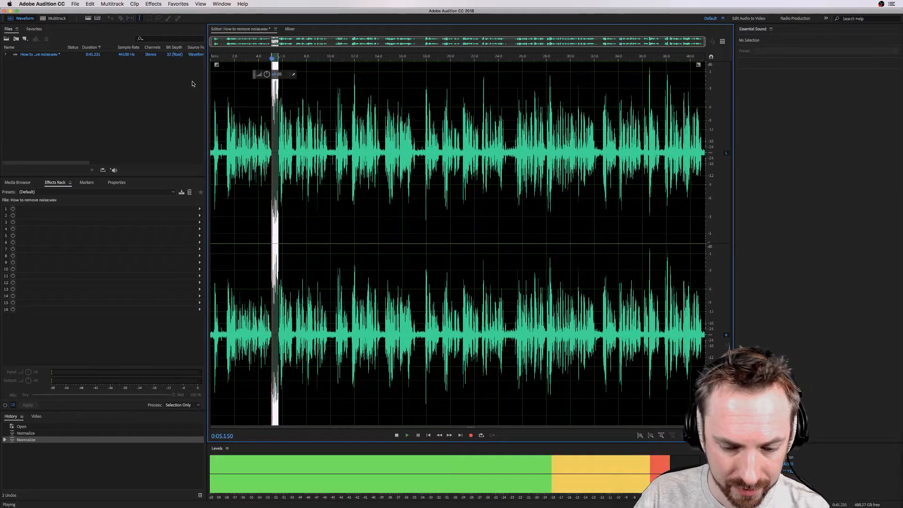
{"action": "key", "text": "super+z"}
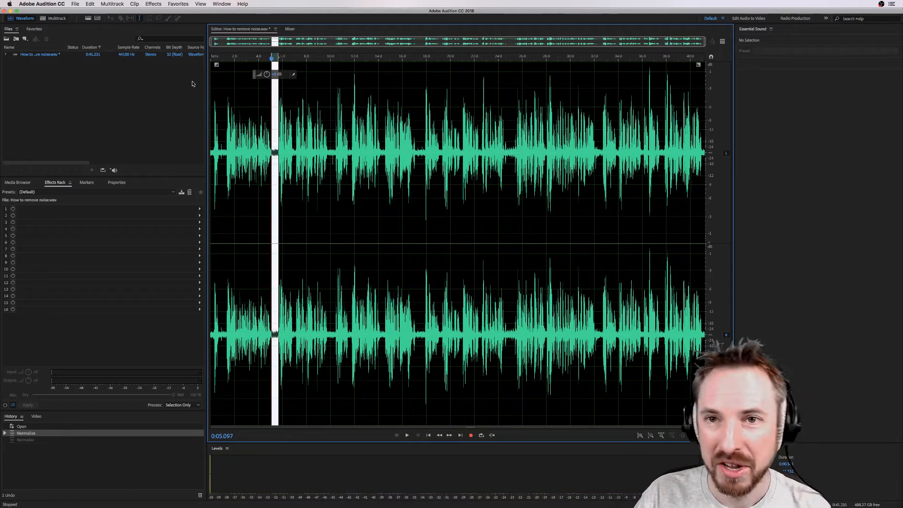
Play the speech from about 7.2 s onward and inspect the waveform around 7.7 s up close
{"action": "left_click", "coordinate": [285, 140]}
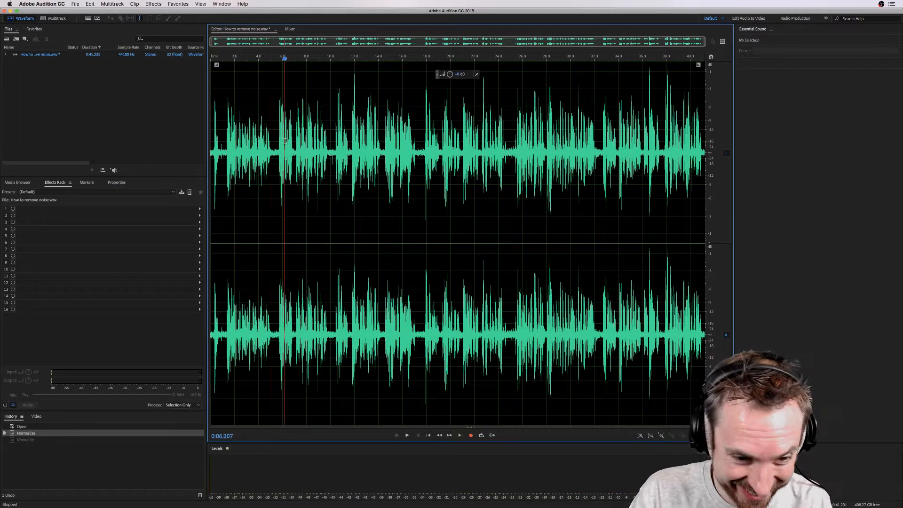
{"action": "left_click", "coordinate": [297, 188]}
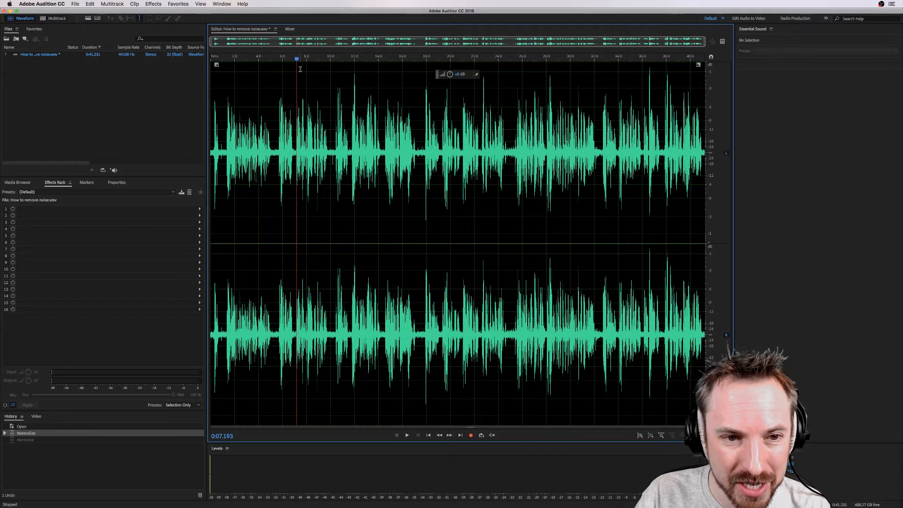
{"action": "scroll", "coordinate": [293, 62], "scroll_direction": "up", "scroll_amount": 3}
{"action": "key", "text": "space"}
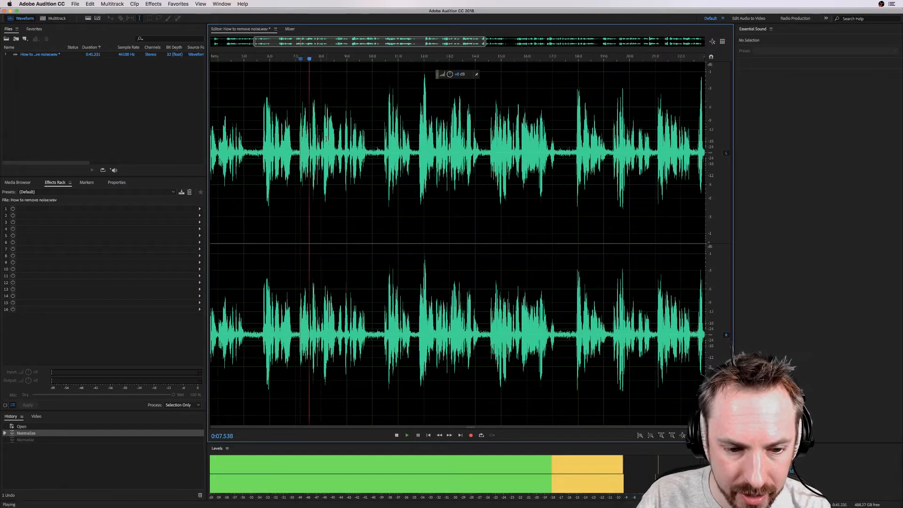
{"action": "left_click", "coordinate": [314, 123]}
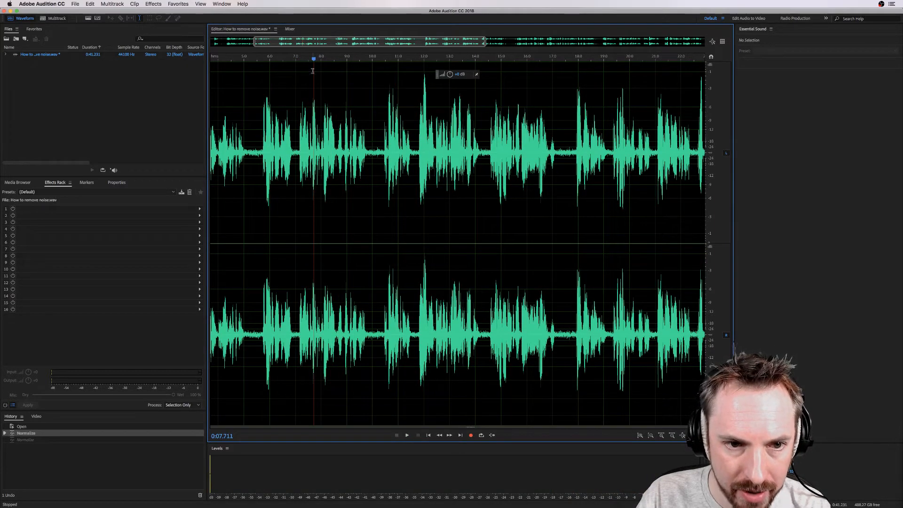
{"action": "scroll", "coordinate": [315, 62], "scroll_direction": "up", "scroll_amount": 5}
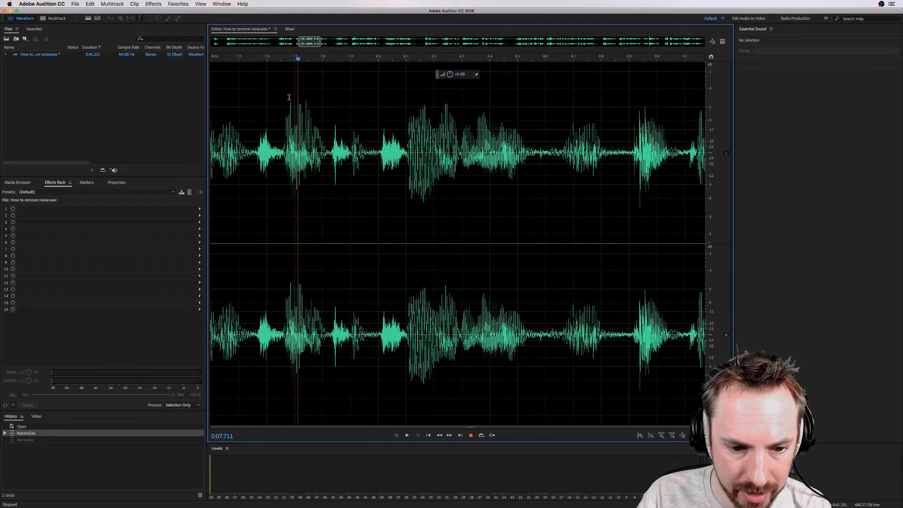
{"action": "key", "text": "space"}
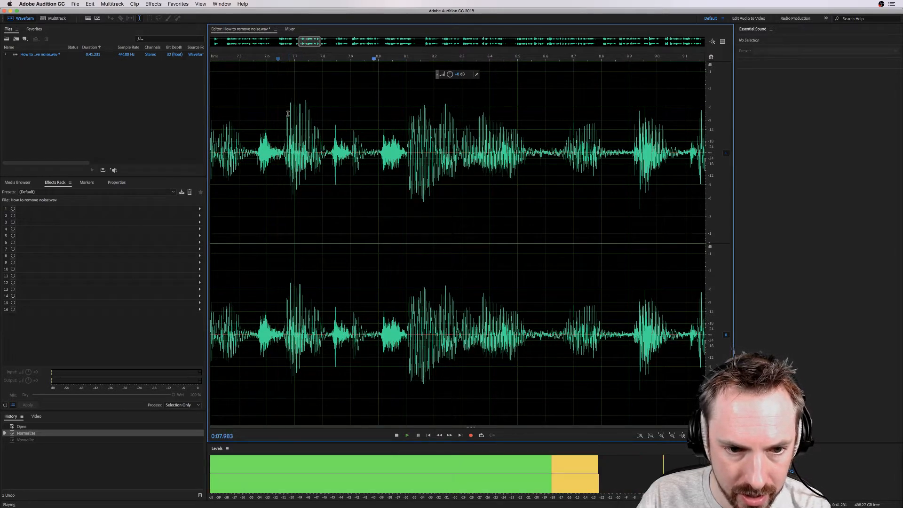
{"action": "key", "text": "space"}
Select the syllable from about 7.65 to 7.87 s and play it in isolation
{"action": "left_click_drag", "start_coordinate": [280, 113], "coordinate": [341, 111]}
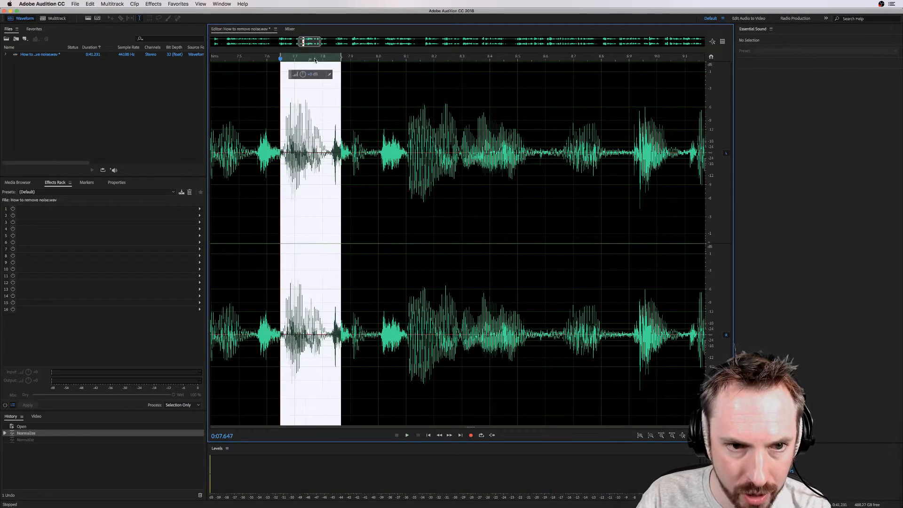
{"action": "scroll", "coordinate": [315, 59], "scroll_direction": "up", "scroll_amount": 4}
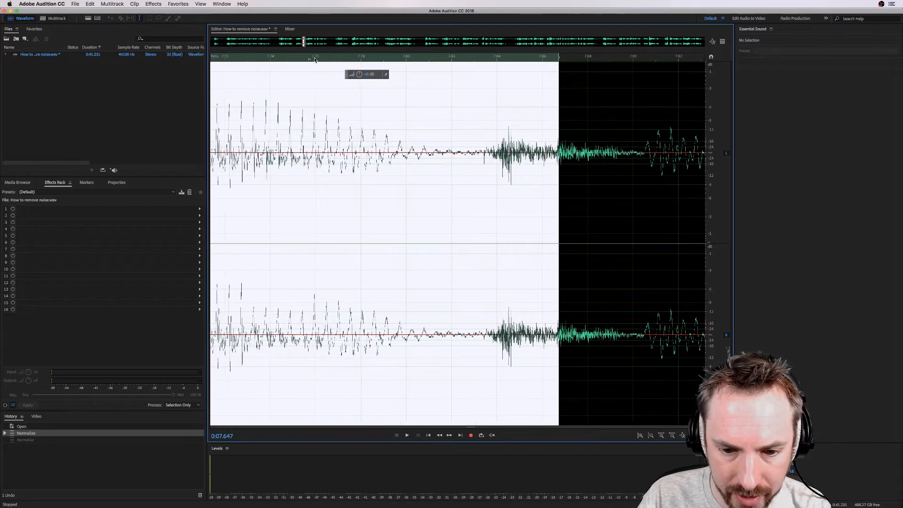
{"action": "key", "text": "space"}
{"action": "key", "text": "space"}
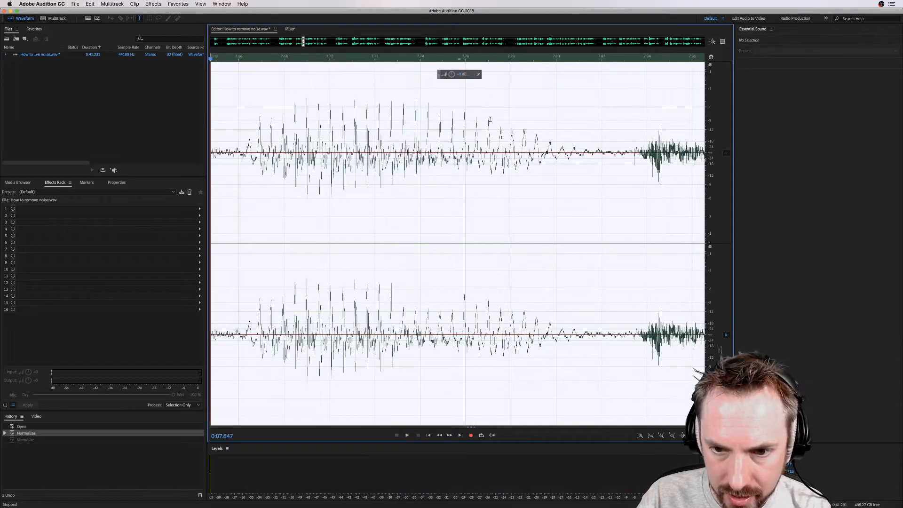
{"action": "key", "text": "space"}
{"action": "left_click", "coordinate": [528, 171]}
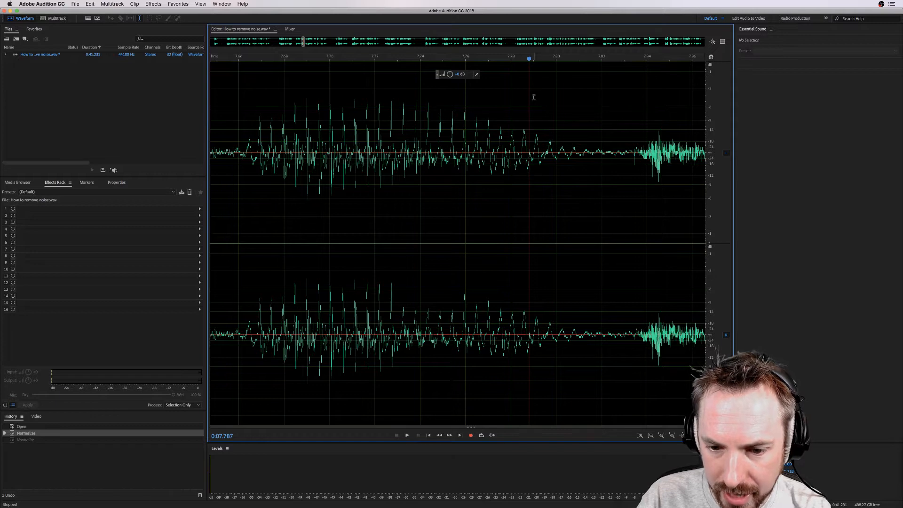
Examine the decaying end of the syllable at sample level, moving the playhead to about 7.798 s
{"action": "scroll", "coordinate": [537, 60], "scroll_direction": "up", "scroll_amount": 4}
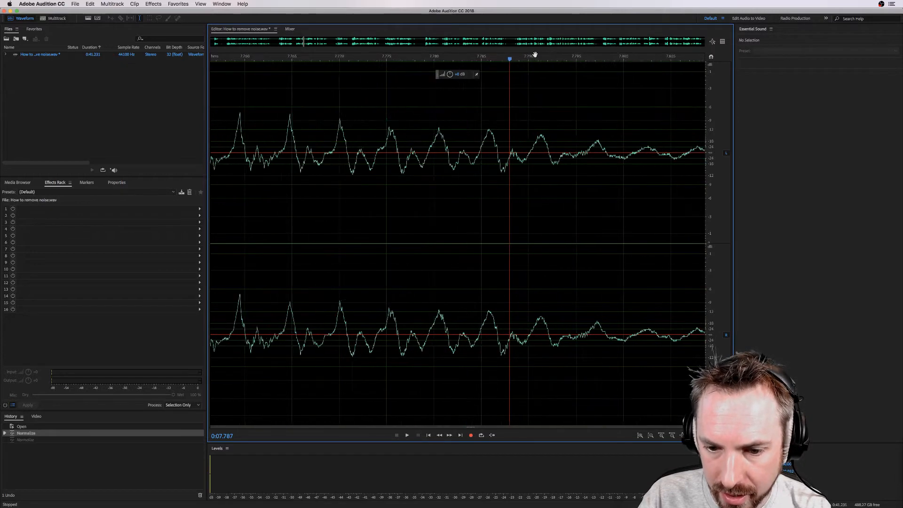
{"action": "scroll", "coordinate": [536, 55], "scroll_direction": "up", "scroll_amount": 2}
{"action": "left_click_drag", "start_coordinate": [475, 59], "coordinate": [553, 59]}
{"action": "scroll", "coordinate": [552, 59], "scroll_direction": "right", "scroll_amount": 5}
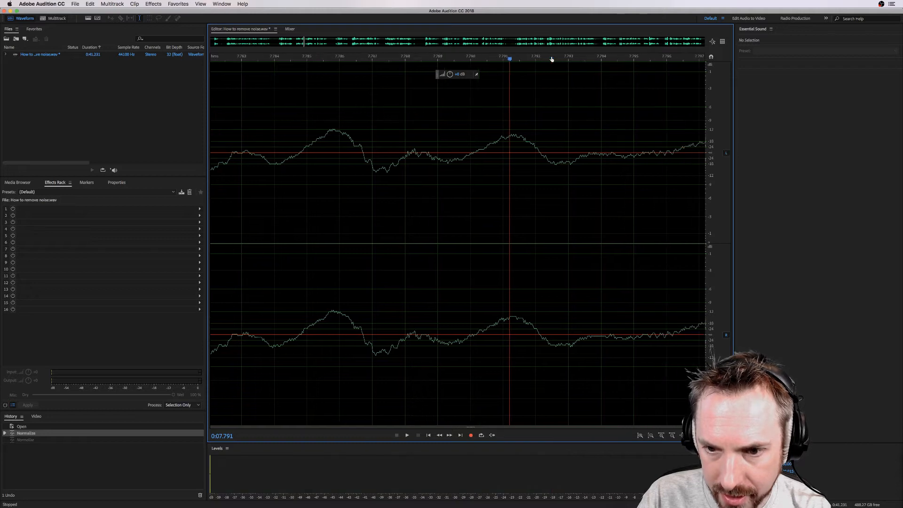
{"action": "scroll", "coordinate": [551, 58], "scroll_direction": "right", "scroll_amount": 5}
{"action": "left_click_drag", "start_coordinate": [516, 60], "coordinate": [561, 60]}
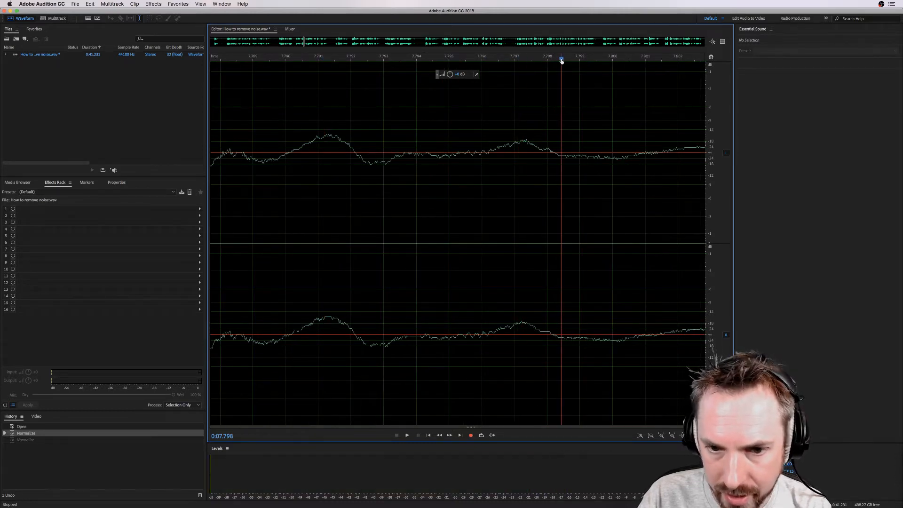
{"action": "scroll", "coordinate": [561, 61], "scroll_direction": "right", "scroll_amount": 8}
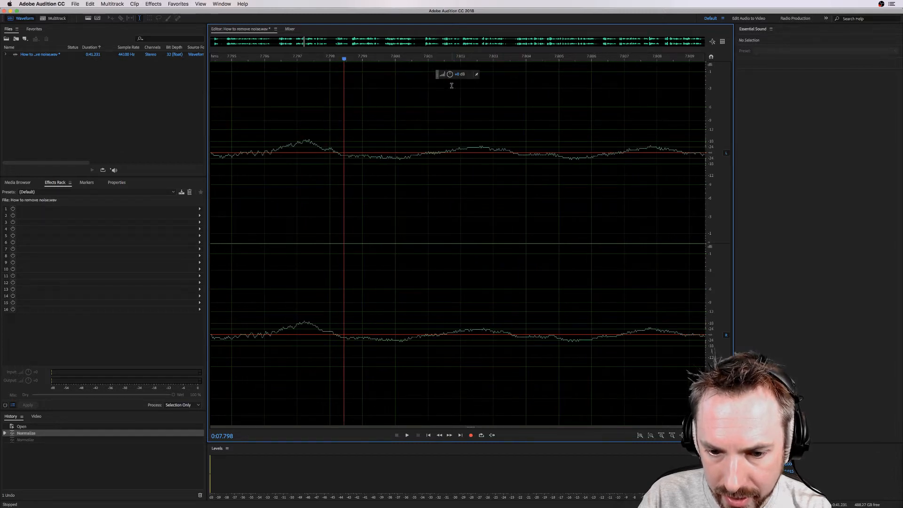
Select the syllable between about 7.67 and 7.81 s and play it
{"action": "scroll", "coordinate": [477, 55], "scroll_direction": "down", "scroll_amount": 6}
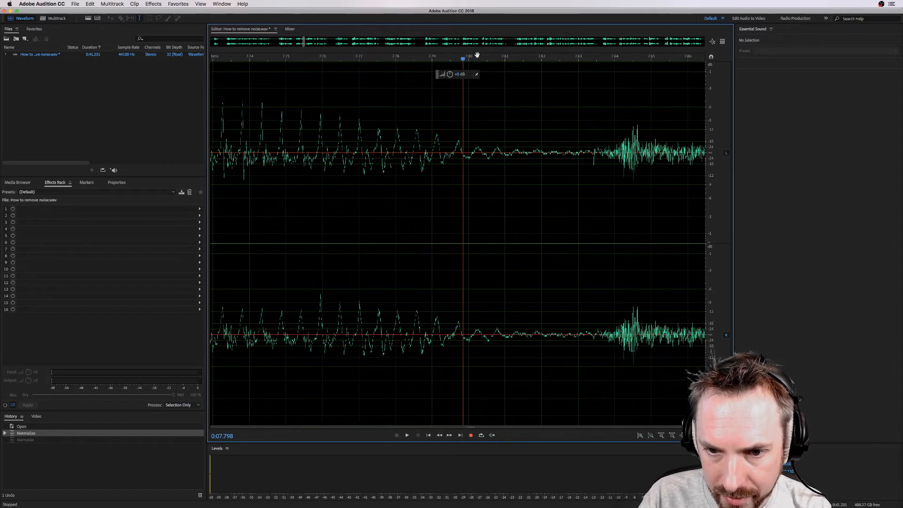
{"action": "key", "text": "space"}
{"action": "key", "text": "space"}
{"action": "scroll", "coordinate": [395, 62], "scroll_direction": "down", "scroll_amount": 4}
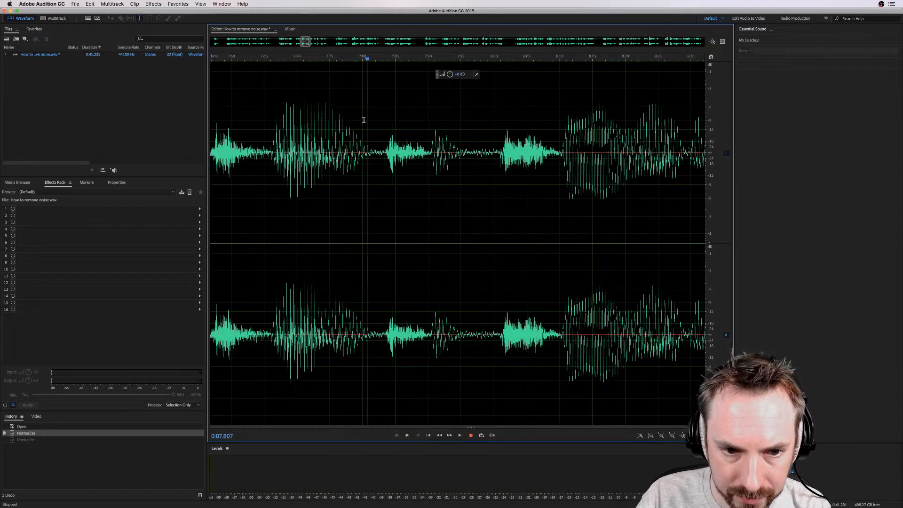
{"action": "left_click_drag", "start_coordinate": [368, 120], "coordinate": [276, 121]}
{"action": "key", "text": "space"}
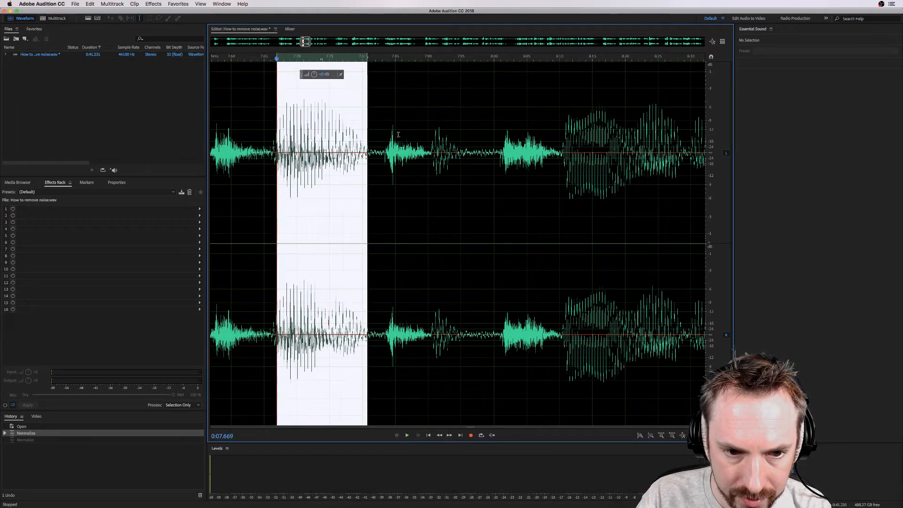
Replay the wider phrase around that syllable, including playback from about 7.57 s
{"action": "left_click", "coordinate": [406, 135]}
{"action": "key", "text": "space"}
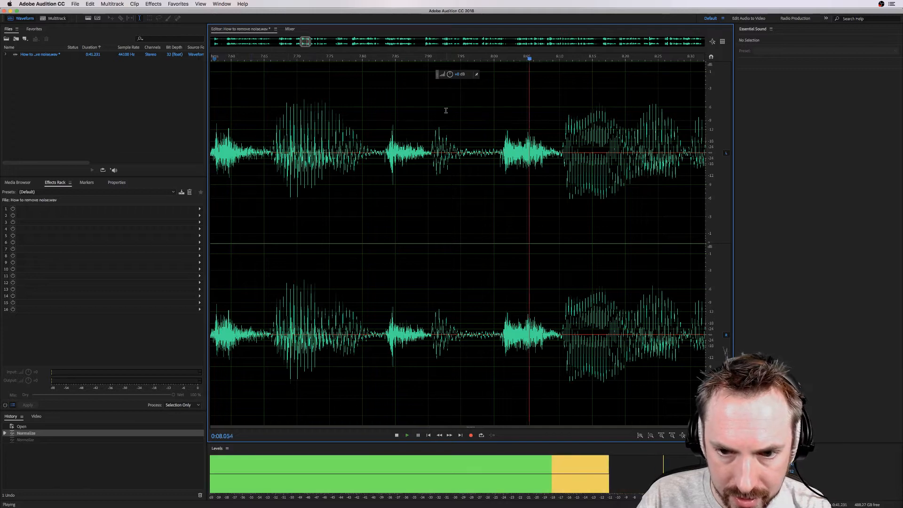
{"action": "key", "text": "space"}
{"action": "scroll", "coordinate": [402, 62], "scroll_direction": "down", "scroll_amount": 4}
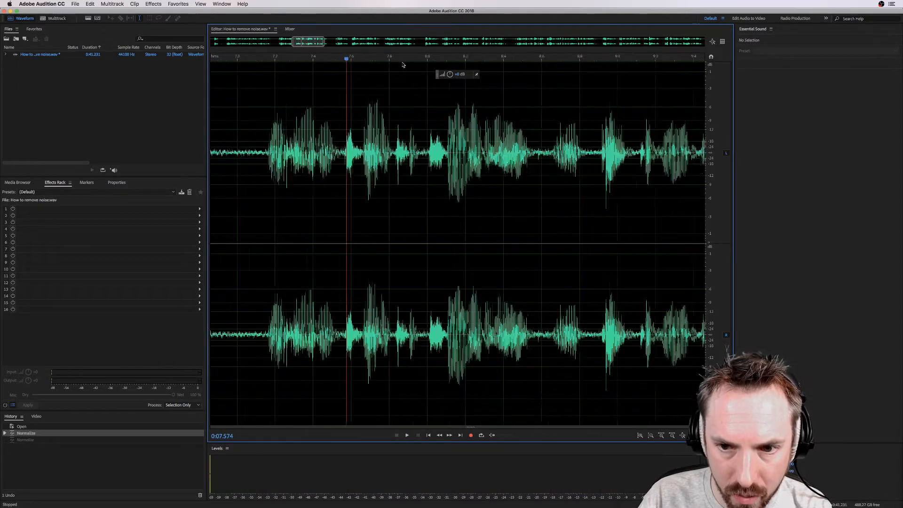
{"action": "key", "text": "space"}
{"action": "key", "text": "space"}
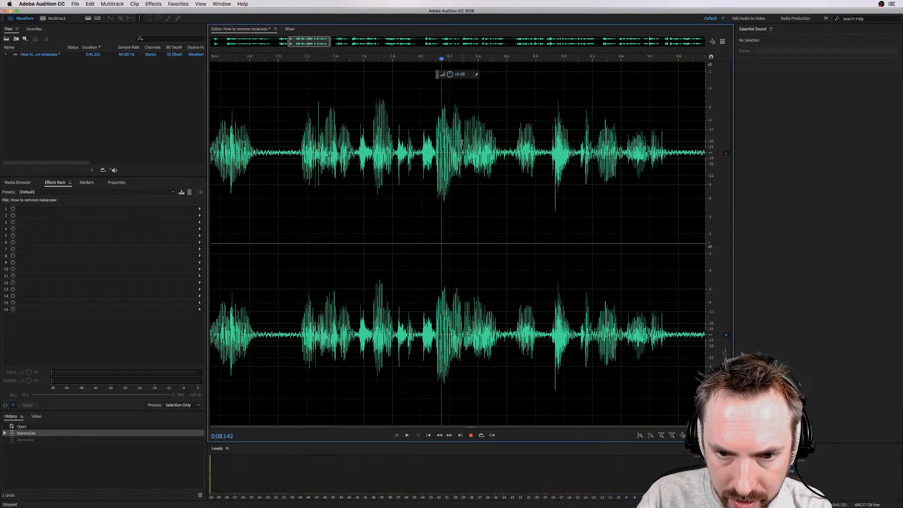
Play the recording in short bursts from about 8.290 s, between the two adjoining syllables
{"action": "left_click", "coordinate": [462, 143]}
{"action": "key", "text": "space"}
{"action": "key", "text": "space"}
{"action": "key", "text": "space"}
{"action": "key", "text": "space"}
Examine the quiet dip between the two syllables at sample level, placing the playhead at about 8.301 s
{"action": "scroll", "coordinate": [464, 60], "scroll_direction": "up", "scroll_amount": 10}
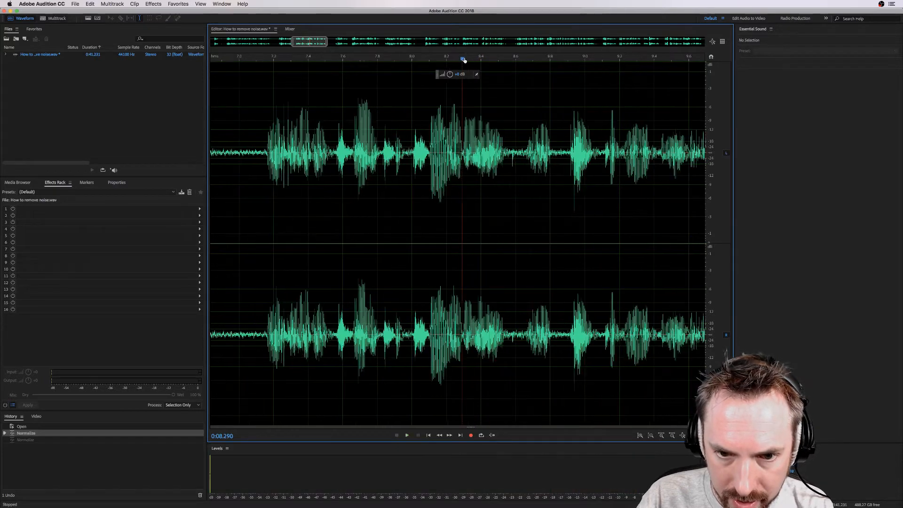
{"action": "scroll", "coordinate": [465, 60], "scroll_direction": "up", "scroll_amount": 3}
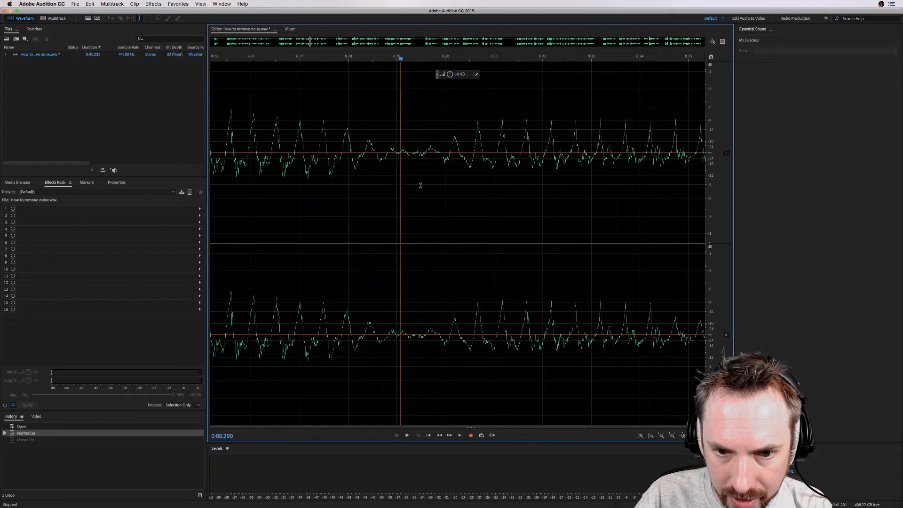
{"action": "left_click", "coordinate": [444, 183]}
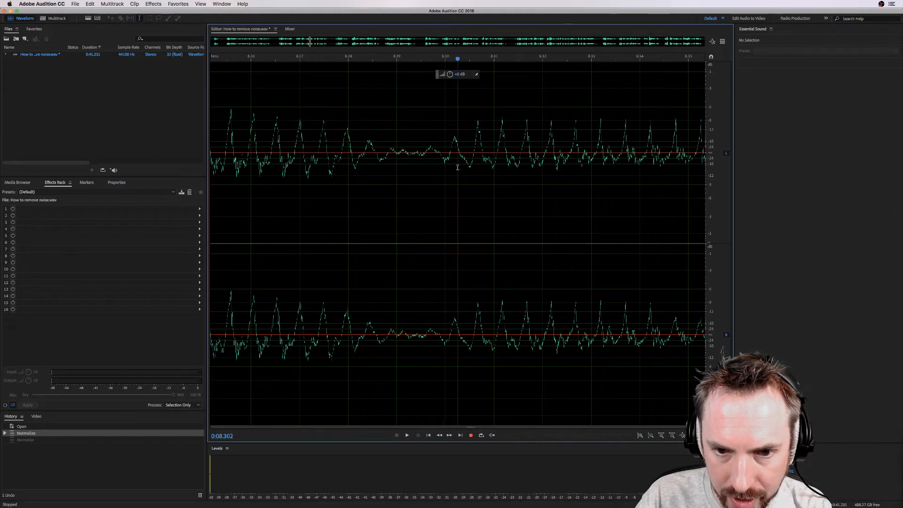
{"action": "left_click", "coordinate": [455, 167]}
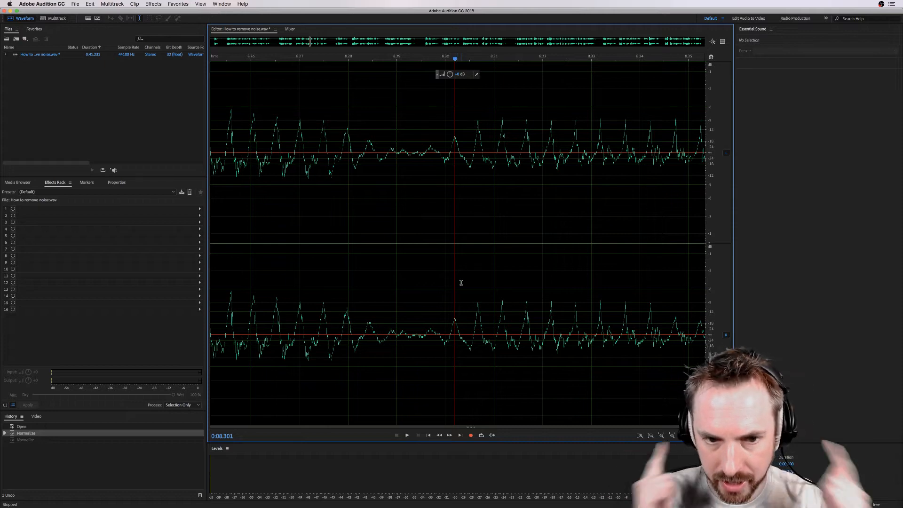
Copy the entire left channel of the recording with the right channel disabled
{"action": "key", "text": "backslash"}
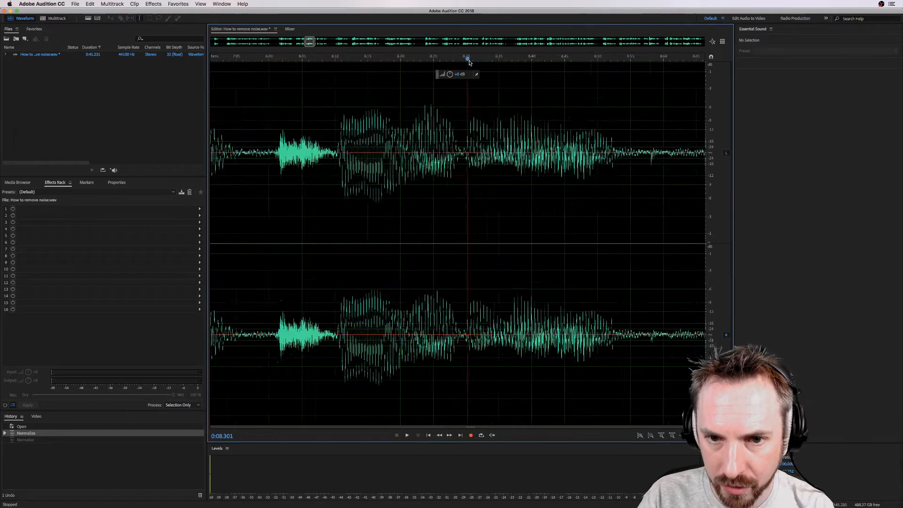
{"action": "scroll", "coordinate": [721, 300], "scroll_direction": "down", "scroll_amount": 5}
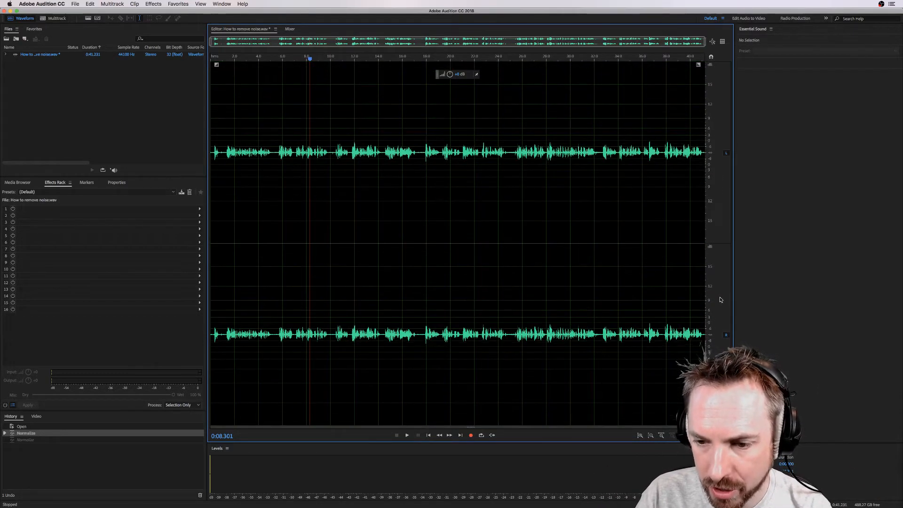
{"action": "scroll", "coordinate": [720, 299], "scroll_direction": "up", "scroll_amount": 6}
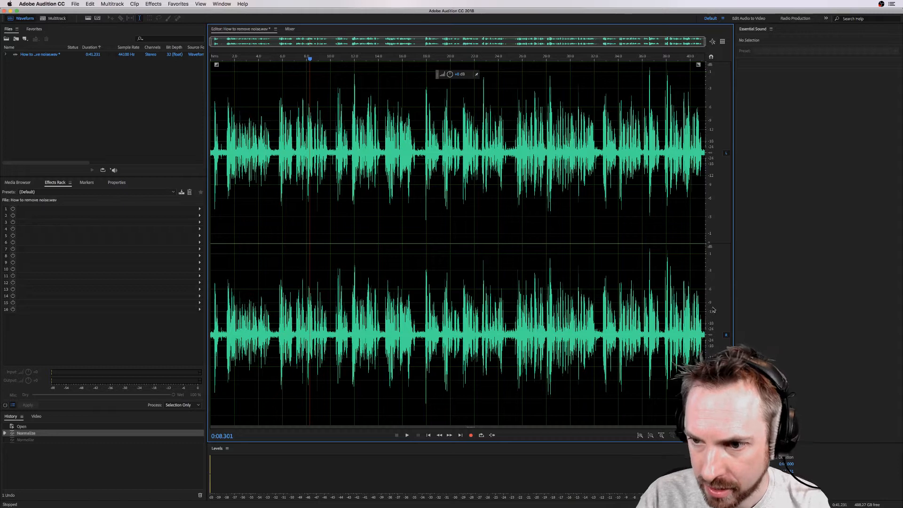
{"action": "left_click", "coordinate": [725, 336]}
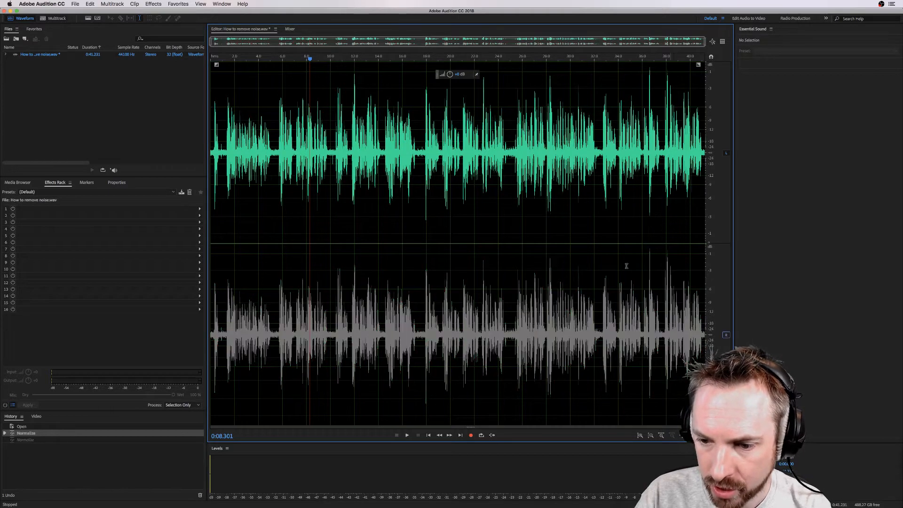
{"action": "key", "text": "super+a"}
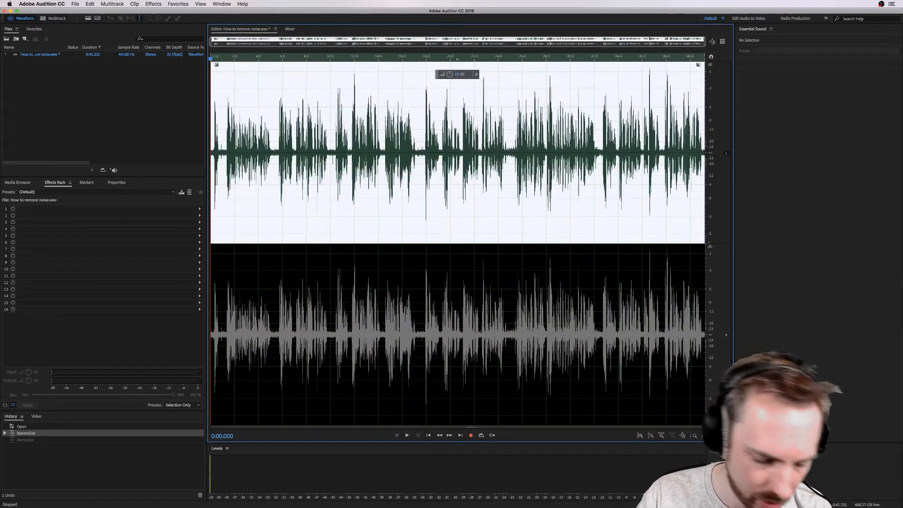
{"action": "key", "text": "super+c"}
Replace the right channel's audio with the copied left-channel audio, leaving both channels enabled
{"action": "left_click", "coordinate": [725, 335]}
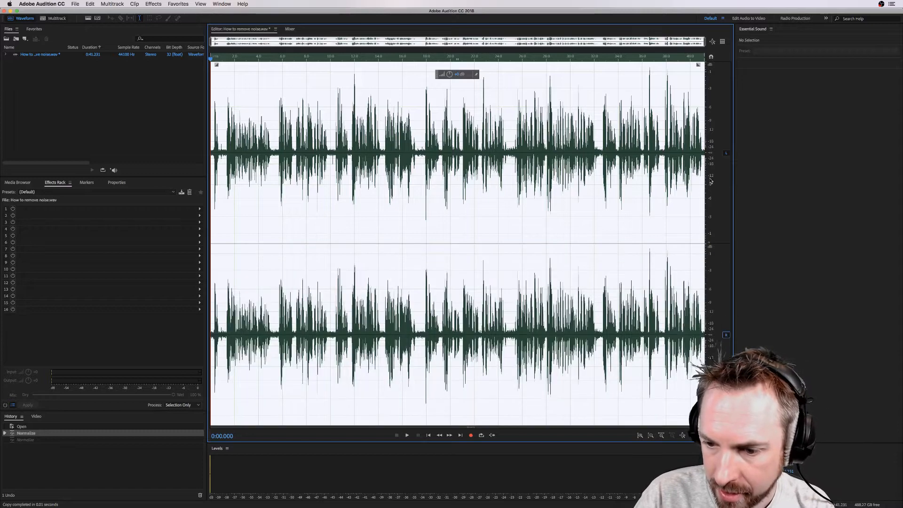
{"action": "left_click", "coordinate": [727, 153]}
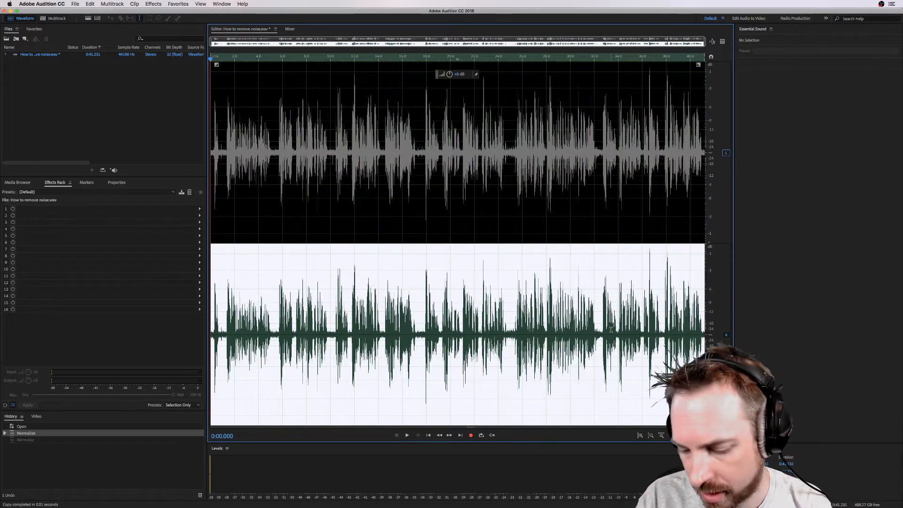
{"action": "key", "text": "Delete"}
{"action": "key", "text": "super+v"}
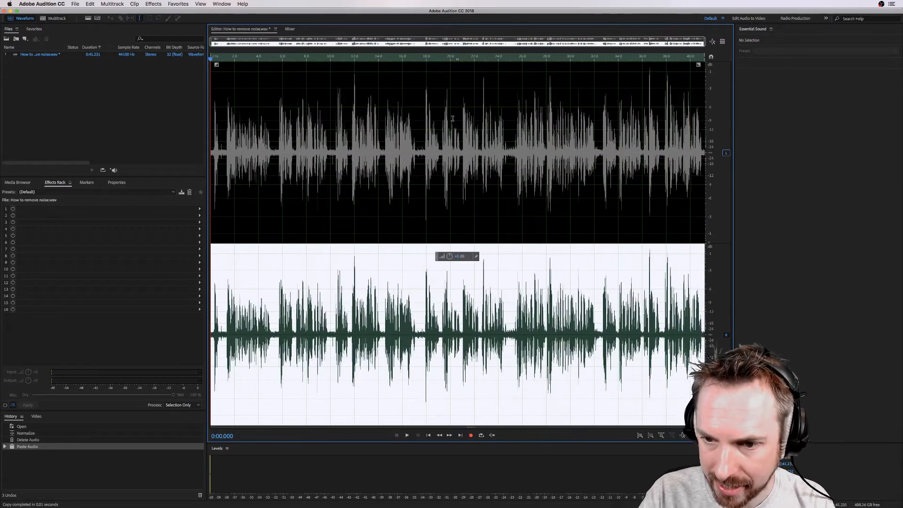
{"action": "left_click", "coordinate": [527, 141]}
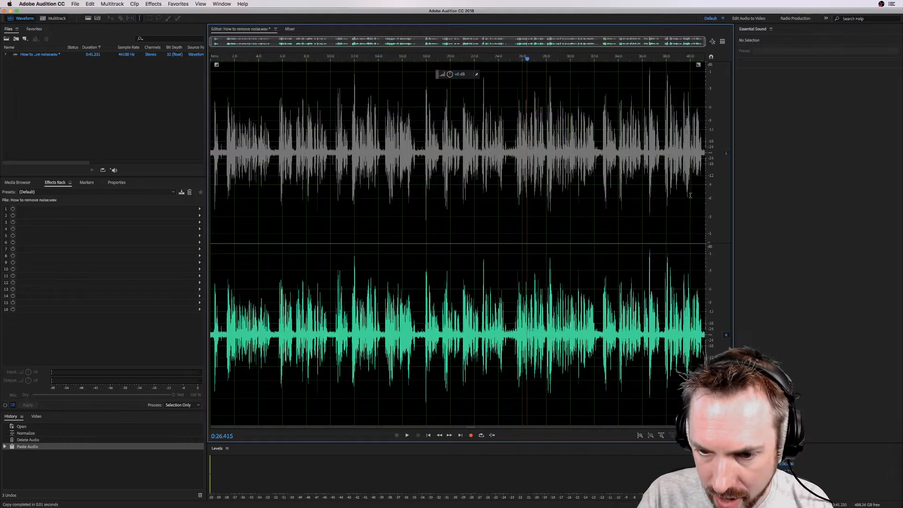
{"action": "left_click", "coordinate": [726, 153]}
Listen to both channels from about 11.8 s and again from about 7.1 s
{"action": "left_click", "coordinate": [352, 153]}
{"action": "key", "text": "space"}
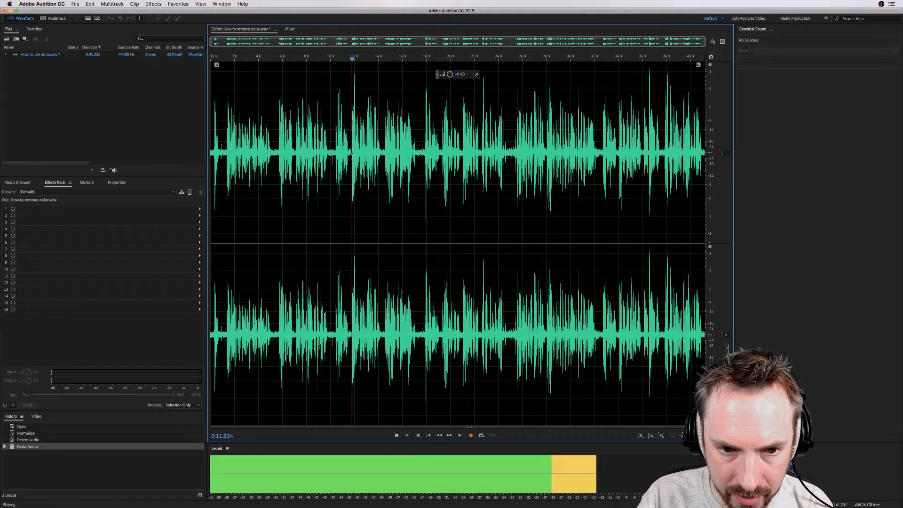
{"action": "left_click", "coordinate": [297, 150]}
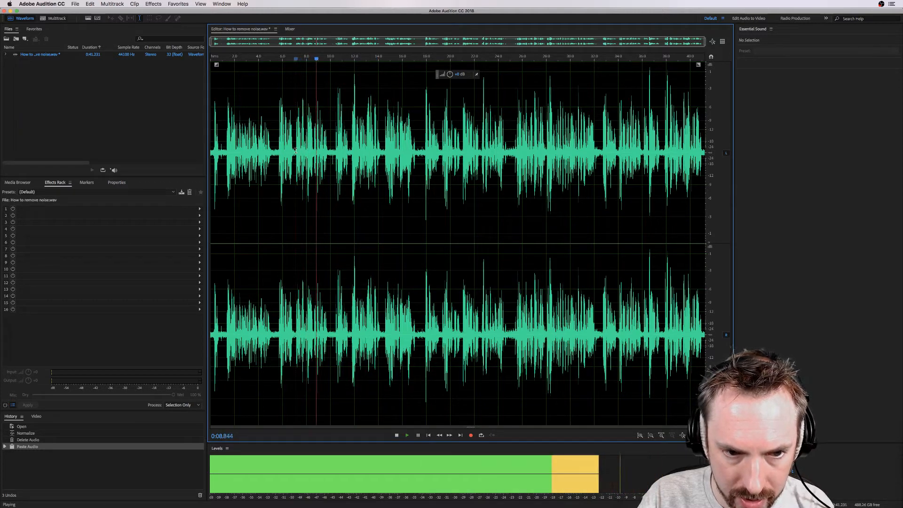
{"action": "key", "text": "space"}
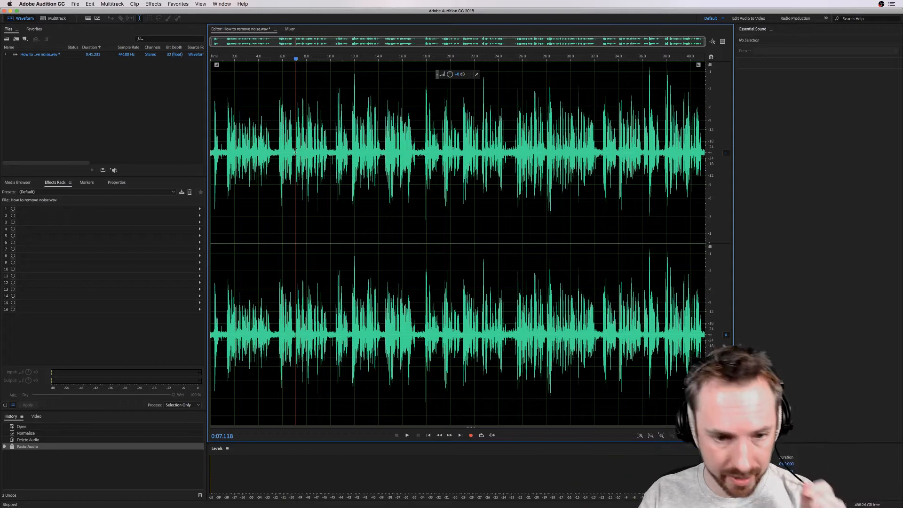
Select the noise-only gap from about 17.13 to 17.87 s and inspect that region in the spectral frequency display
{"action": "left_click", "coordinate": [417, 148]}
{"action": "left_click_drag", "start_coordinate": [416, 148], "coordinate": [425, 94]}
{"action": "scroll", "coordinate": [418, 61], "scroll_direction": "up", "scroll_amount": 10}
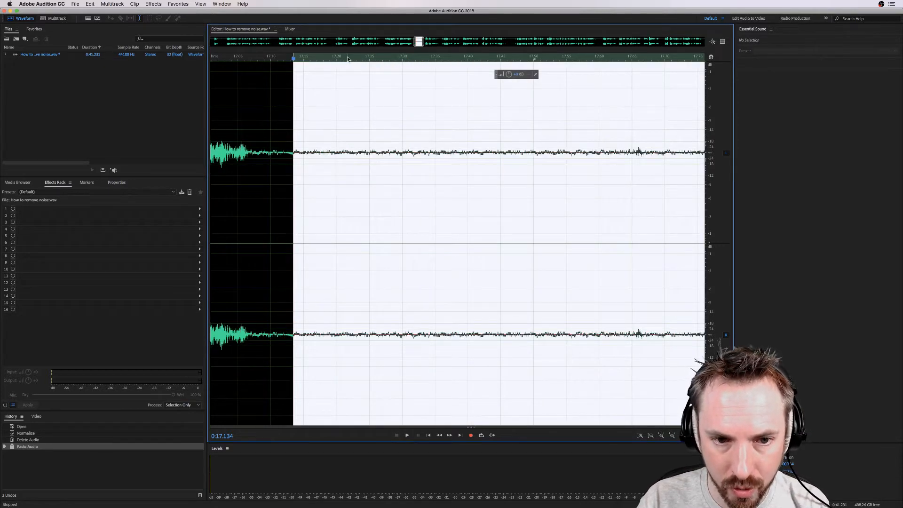
{"action": "scroll", "coordinate": [348, 58], "scroll_direction": "down", "scroll_amount": 5}
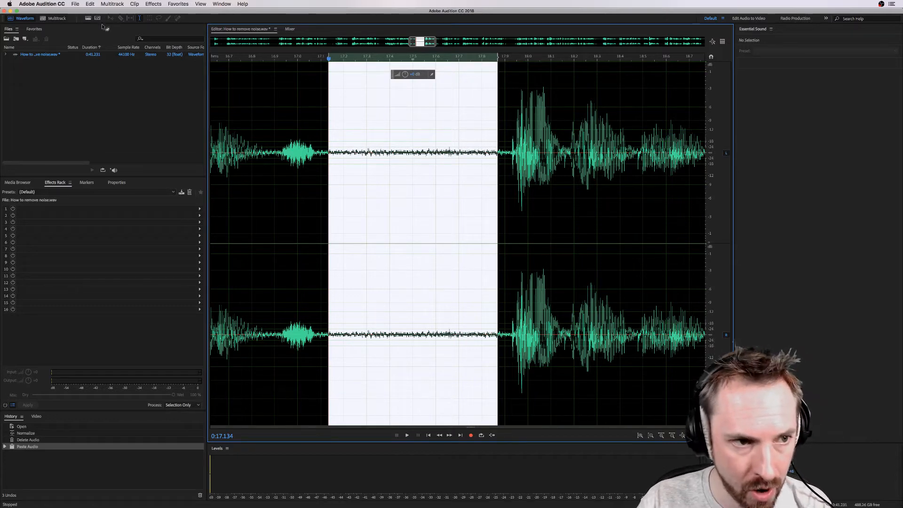
{"action": "left_click", "coordinate": [88, 20]}
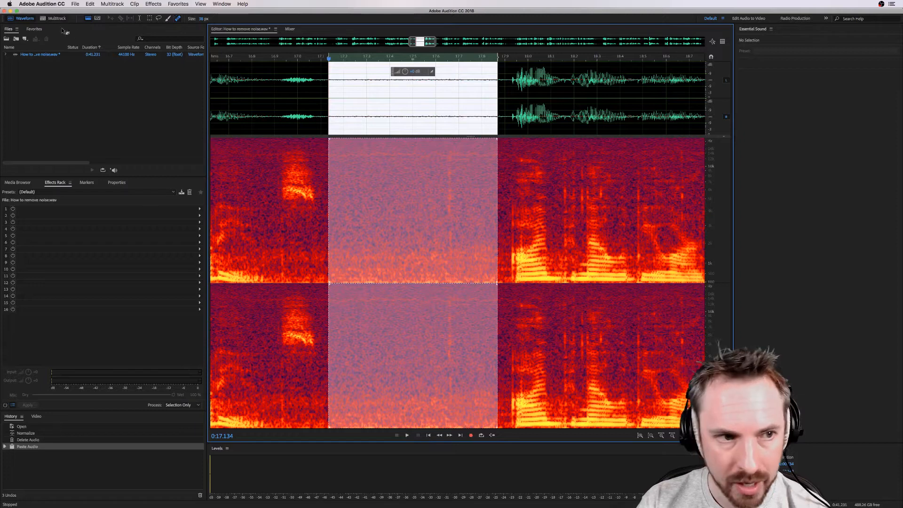
{"action": "left_click", "coordinate": [88, 19]}
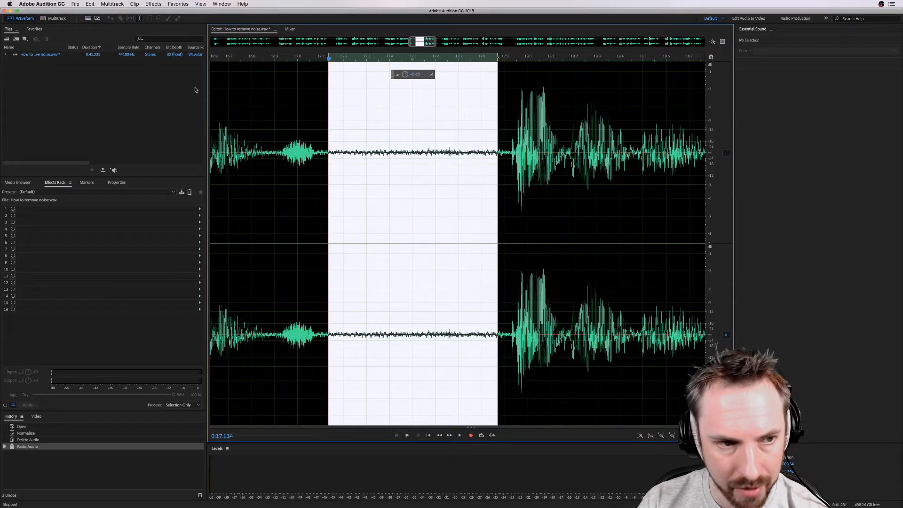
{"action": "left_click", "coordinate": [87, 18]}
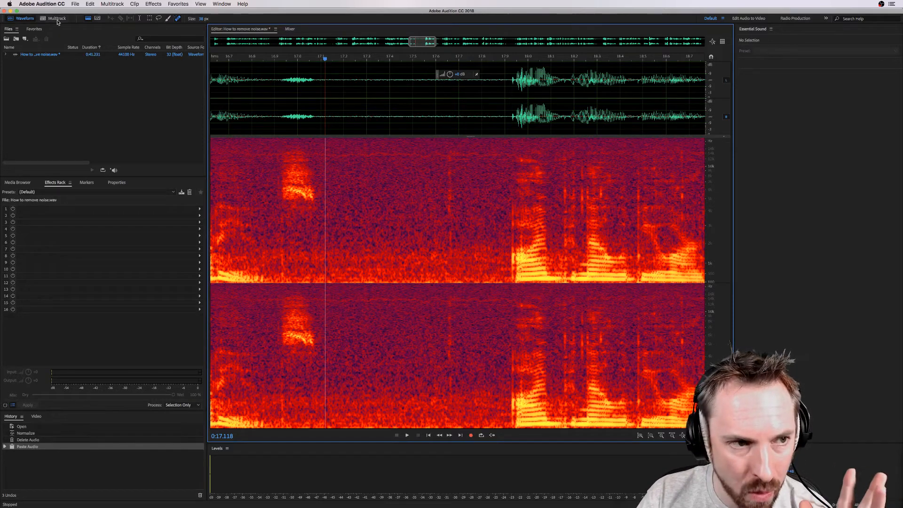
Preview pink noise with the Generate Noise effect and close it without applying
{"action": "left_click", "coordinate": [151, 4]}
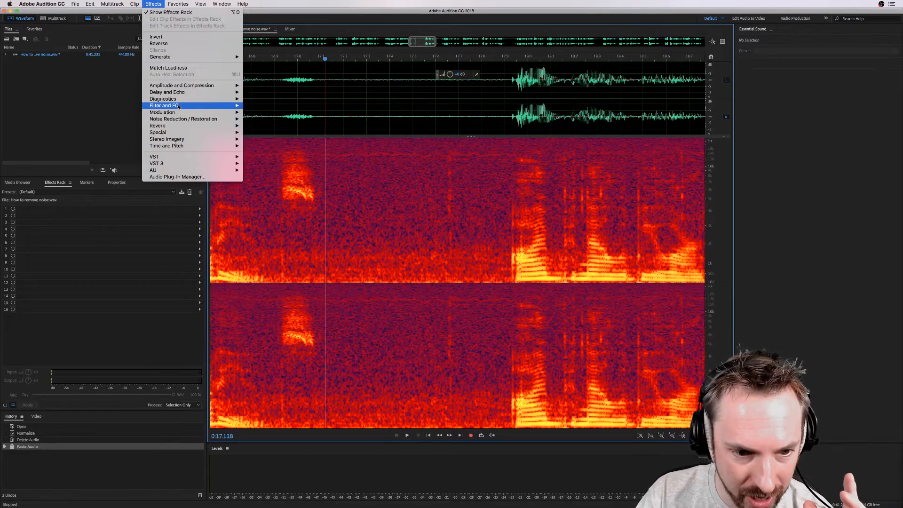
{"action": "mouse_move", "coordinate": [179, 112]}
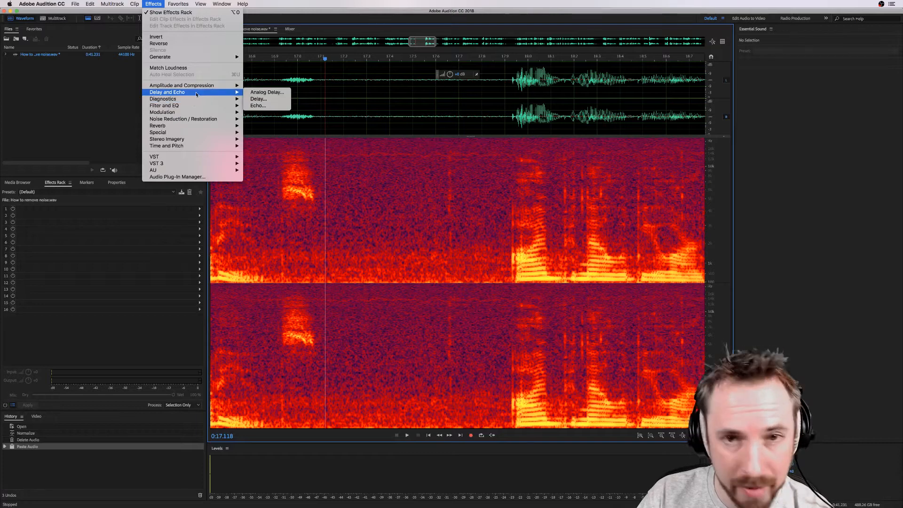
{"action": "mouse_move", "coordinate": [202, 89]}
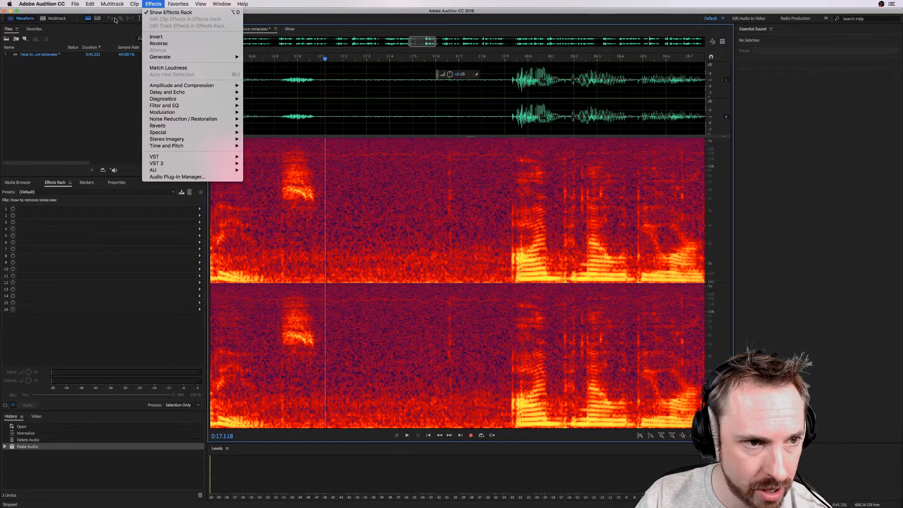
{"action": "mouse_move", "coordinate": [167, 57]}
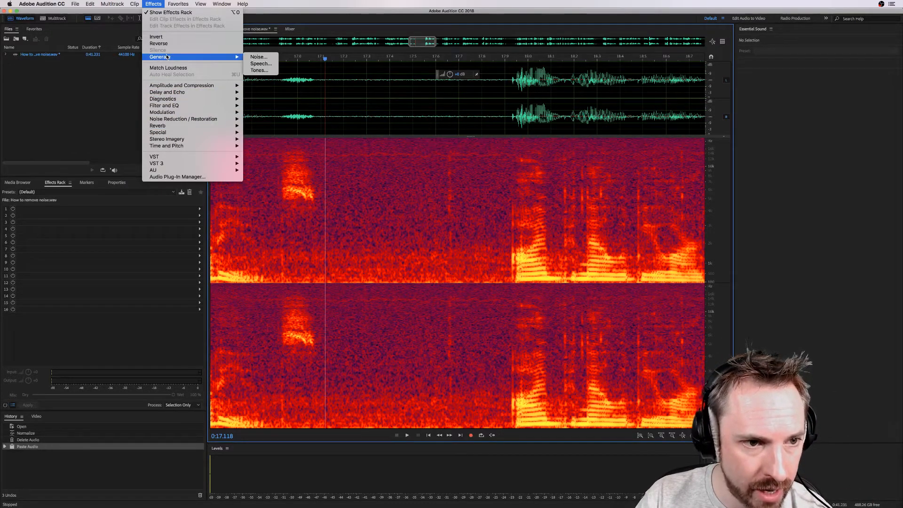
{"action": "left_click", "coordinate": [258, 56]}
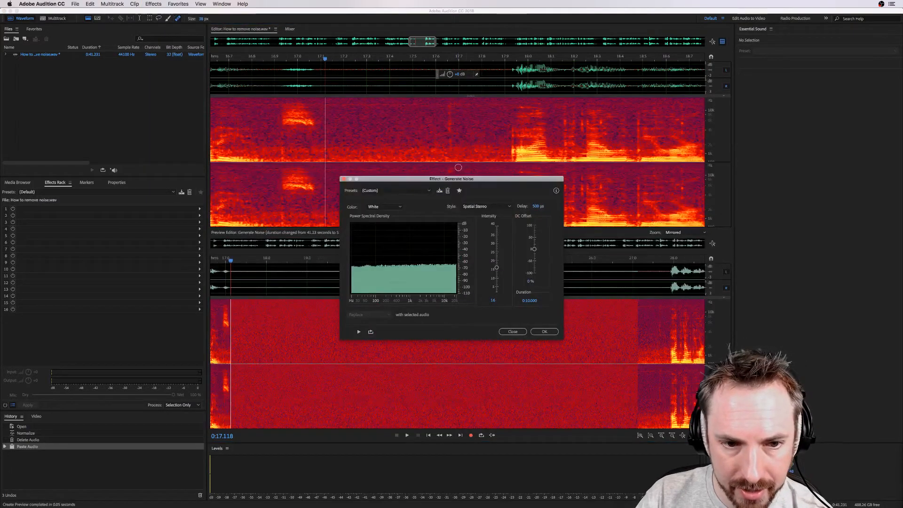
{"action": "left_click", "coordinate": [381, 207]}
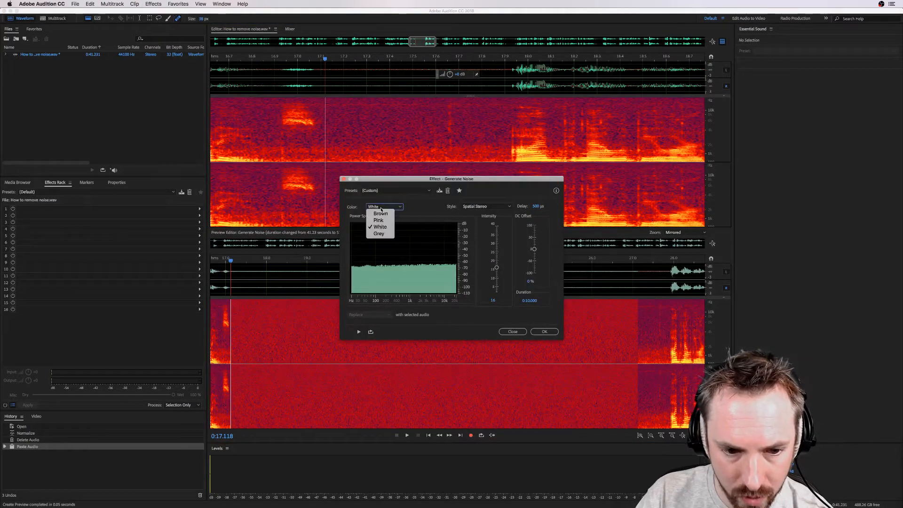
{"action": "left_click", "coordinate": [385, 221]}
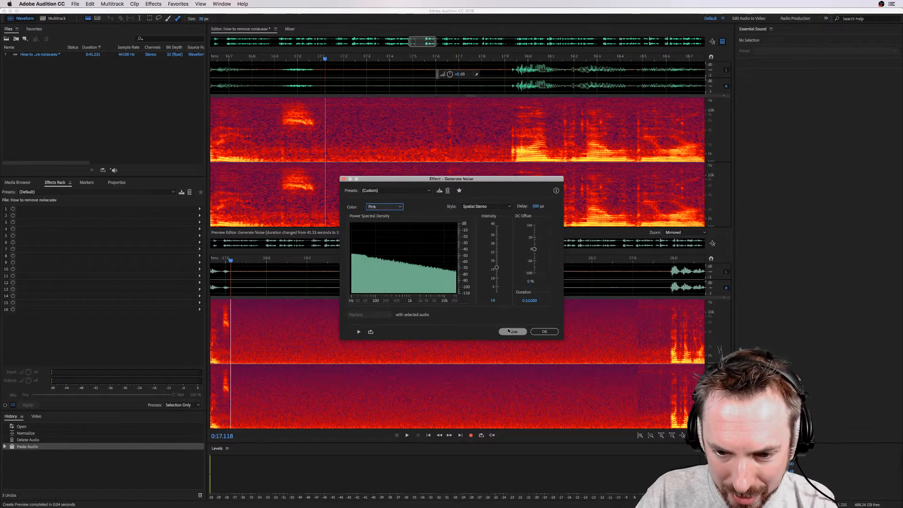
{"action": "key", "text": "space"}
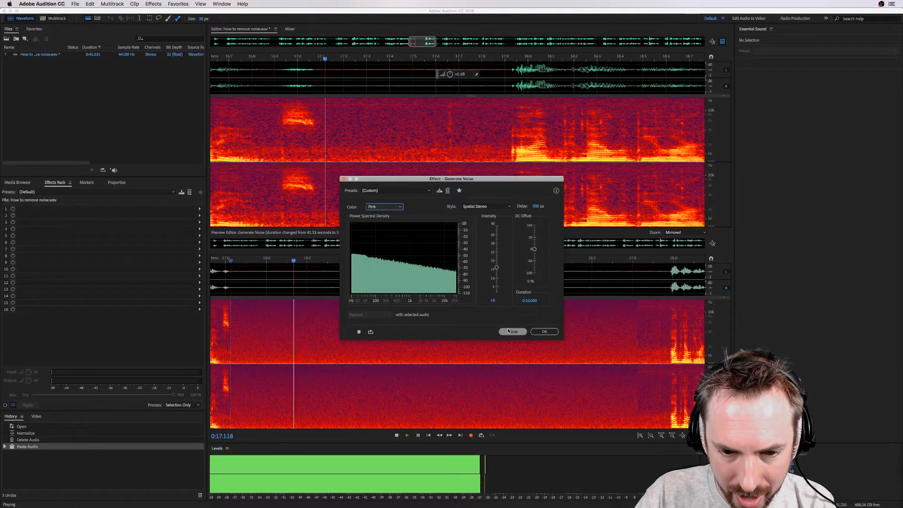
{"action": "key", "text": "space"}
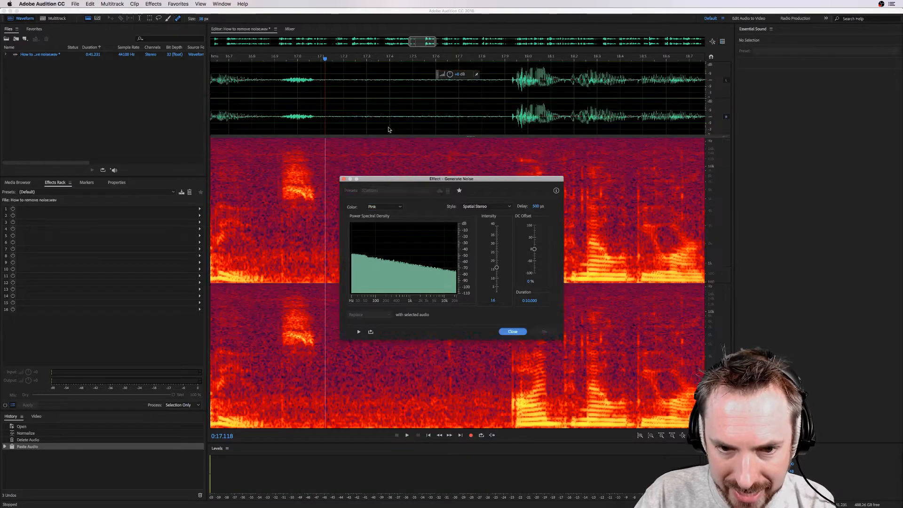
{"action": "left_click", "coordinate": [509, 332]}
Play the noise-only gap from about 17.14 to 17.83 s and capture it as a noise print
{"action": "left_click_drag", "start_coordinate": [330, 108], "coordinate": [488, 111]}
{"action": "key", "text": "space"}
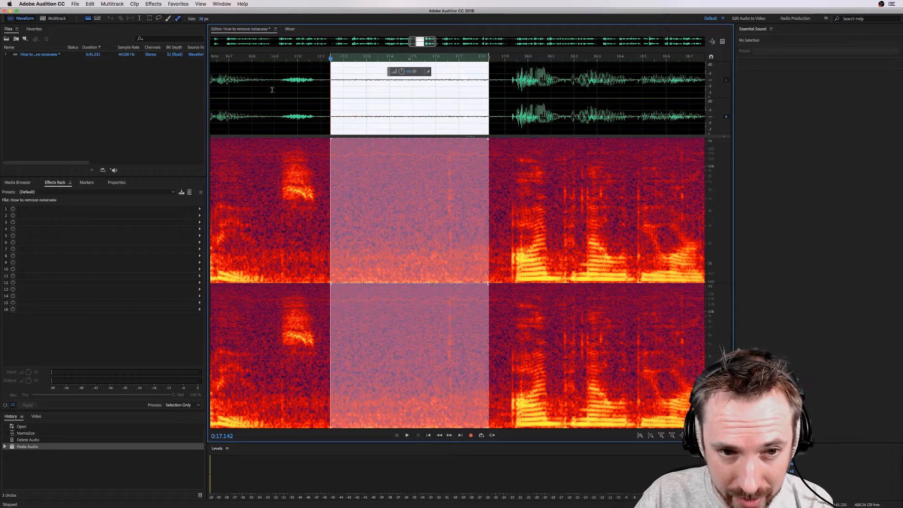
{"action": "left_click", "coordinate": [154, 4]}
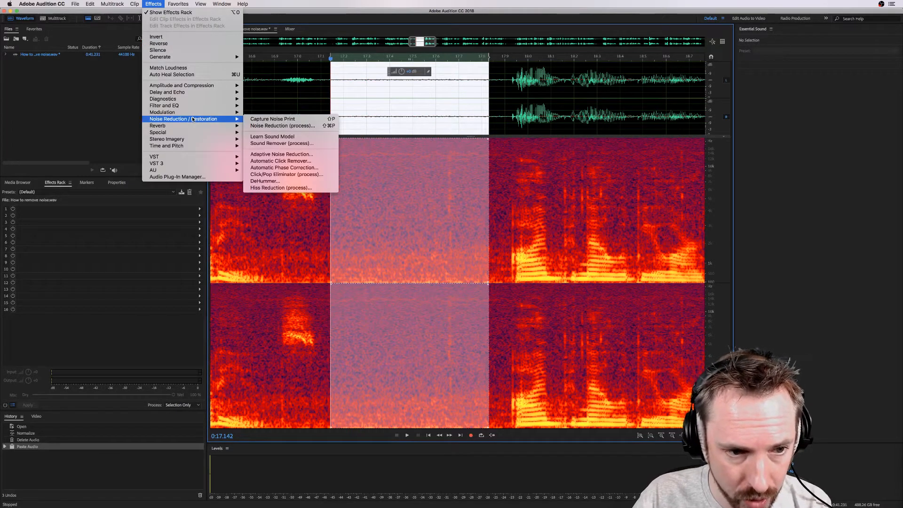
{"action": "left_click", "coordinate": [273, 119]}
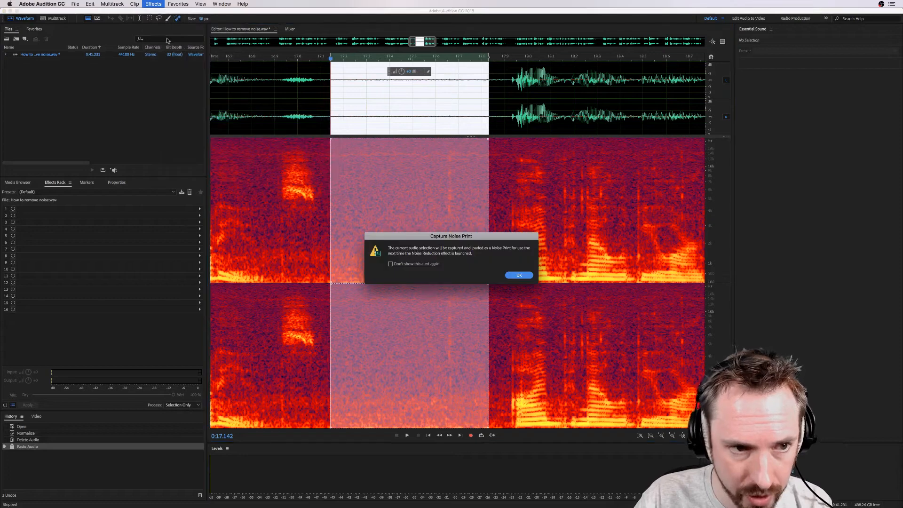
{"action": "left_click", "coordinate": [519, 276]}
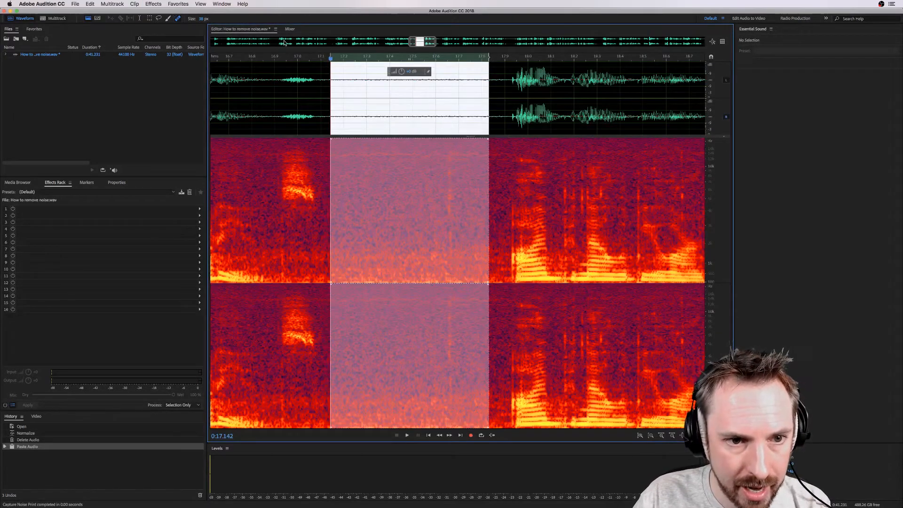
{"action": "key", "text": "backslash"}
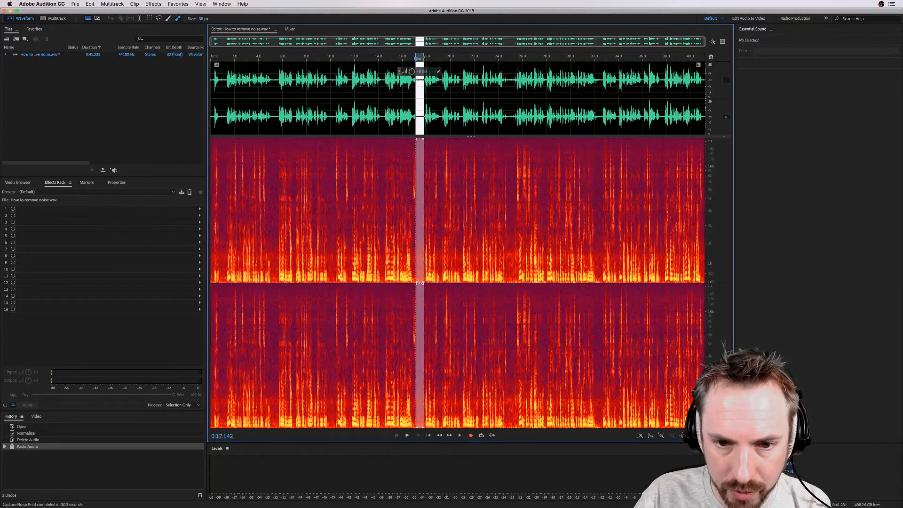
Select the entire recording, open the Noise Reduction process with the preview editor shown, and listen to the preview
{"action": "double_click", "coordinate": [230, 94]}
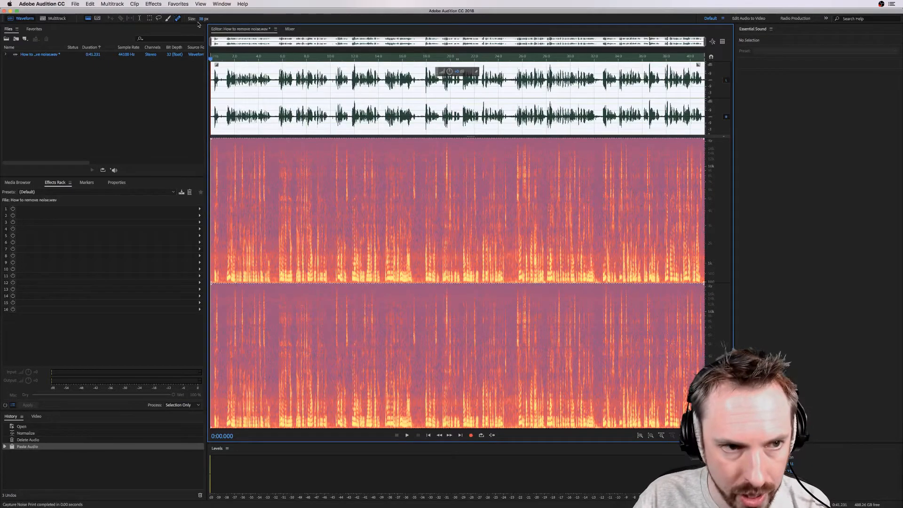
{"action": "left_click", "coordinate": [154, 4]}
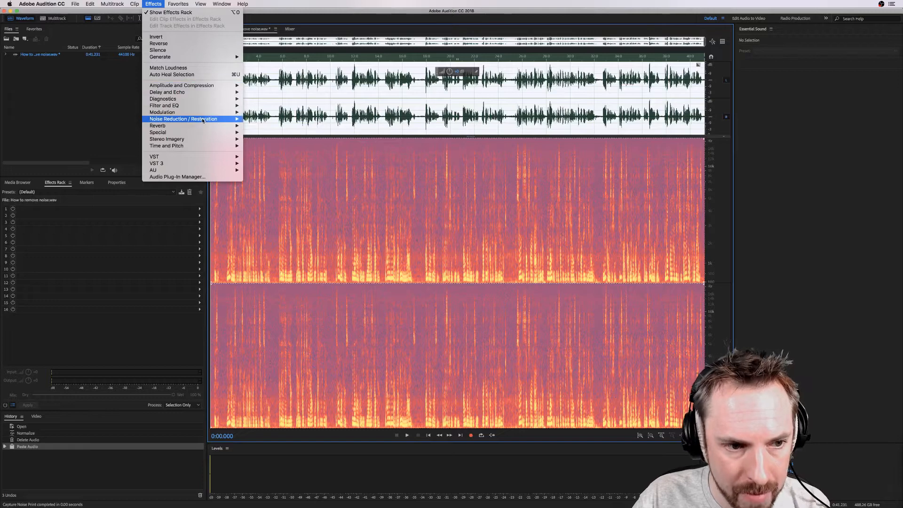
{"action": "mouse_move", "coordinate": [226, 119]}
{"action": "left_click", "coordinate": [299, 126]}
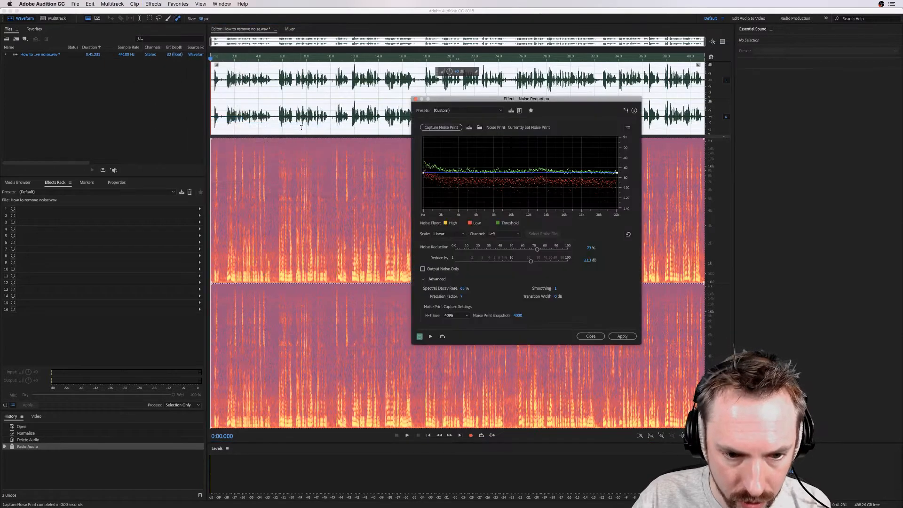
{"action": "left_click", "coordinate": [722, 42]}
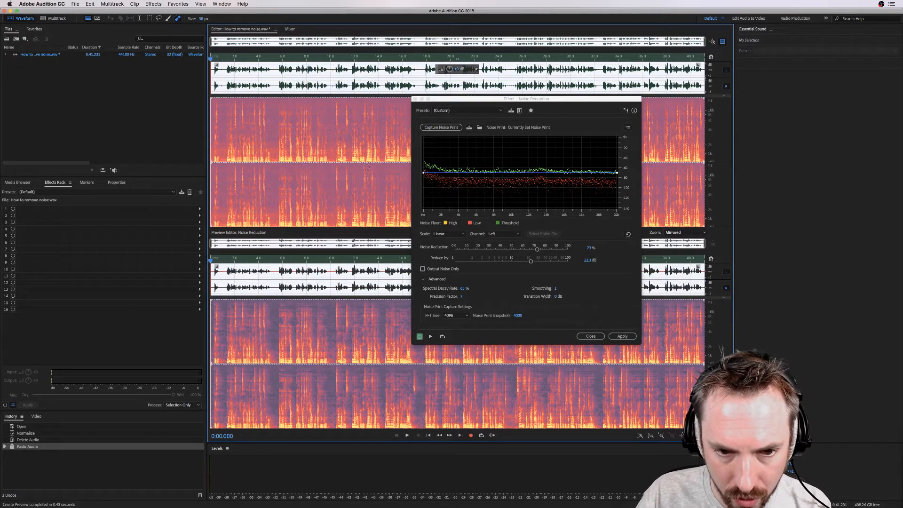
{"action": "key", "text": "space"}
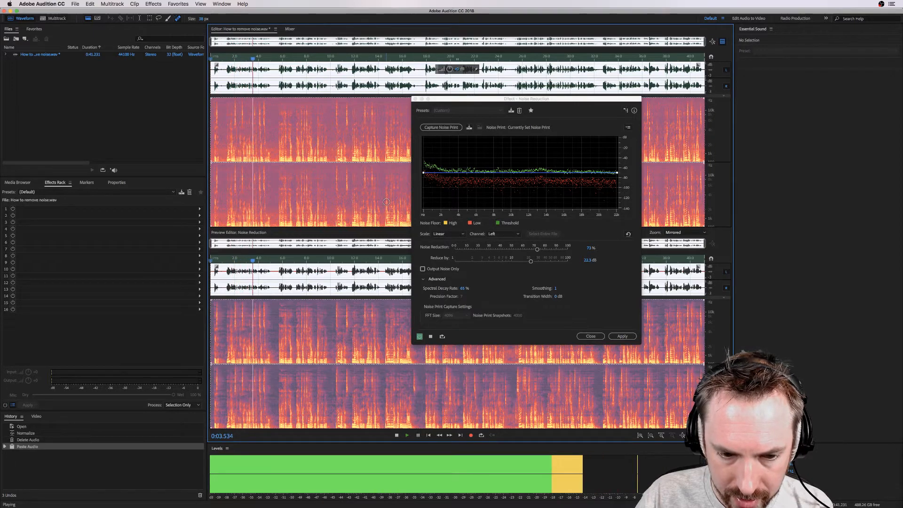
{"action": "key", "text": "space"}
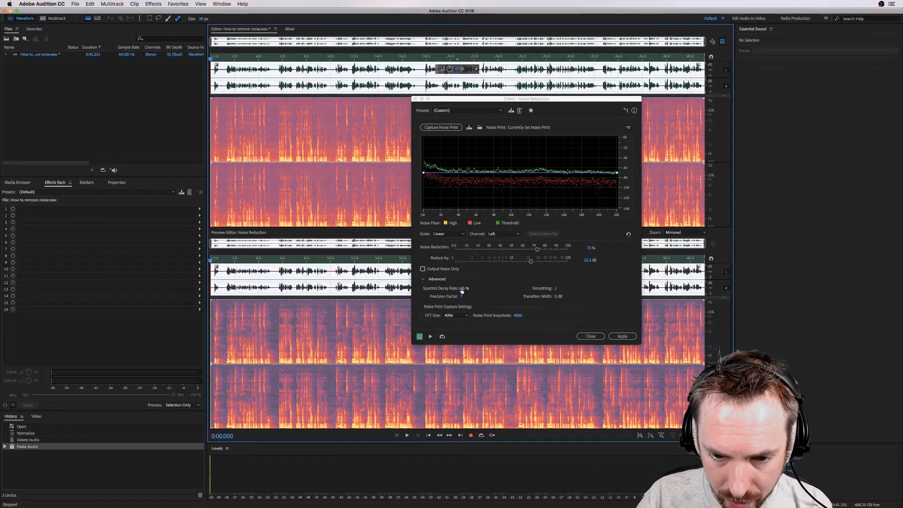
Set the Spectral Decay Rate to 0 % and listen to the noise reduction preview
{"action": "left_click_drag", "start_coordinate": [462, 289], "coordinate": [469, 301]}
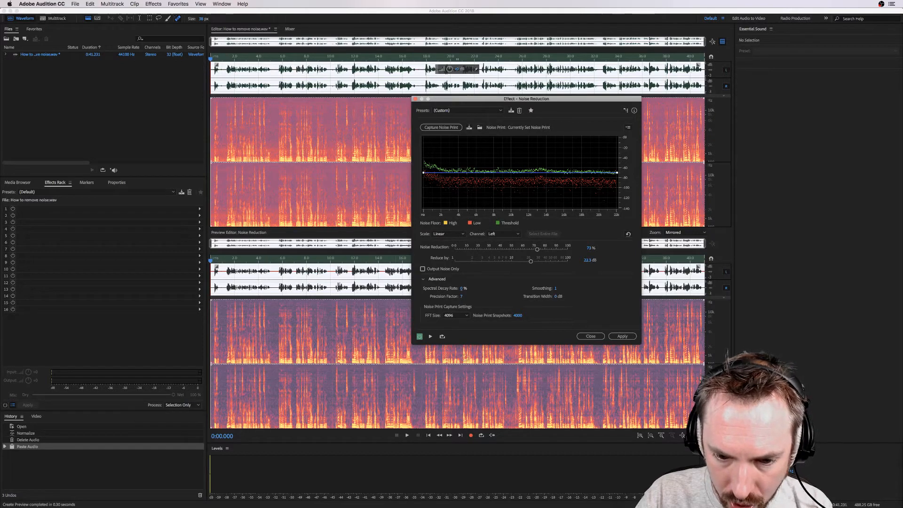
{"action": "key", "text": "space"}
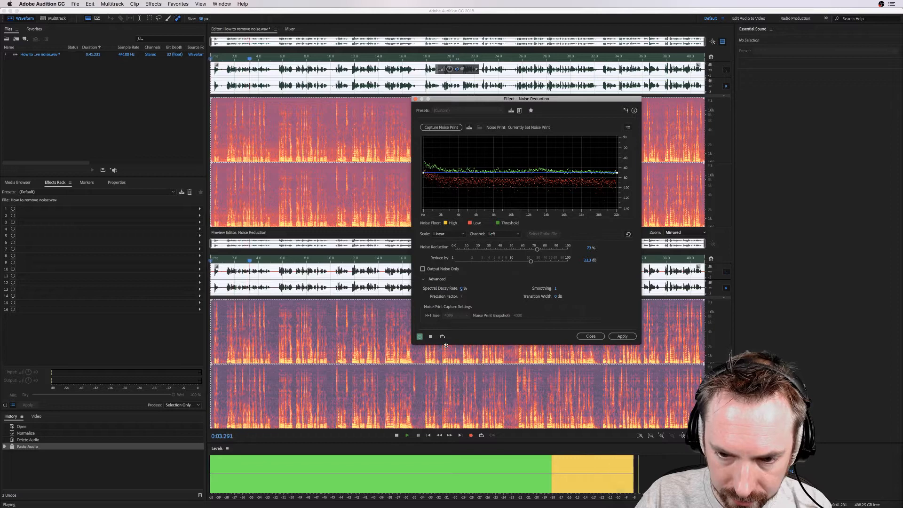
{"action": "key", "text": "space"}
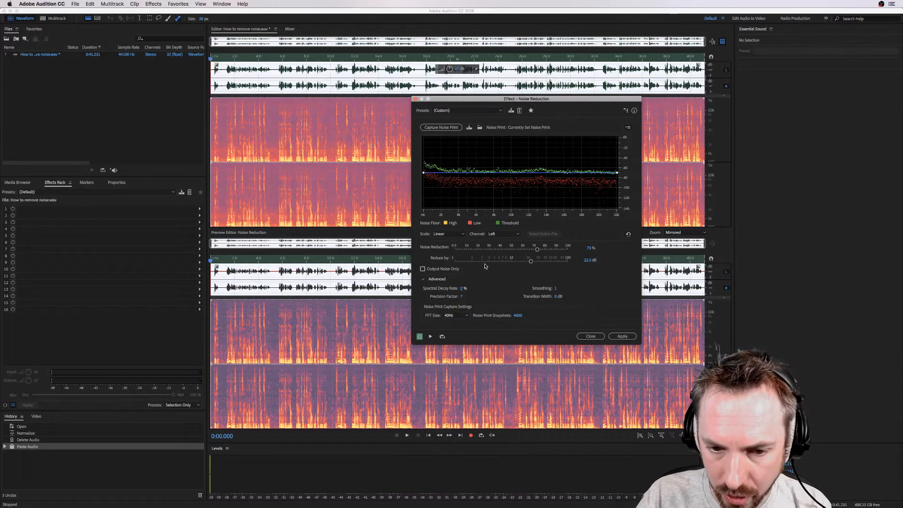
Raise the Noise Reduction amount to 100 % while listening to the preview
{"action": "left_click_drag", "start_coordinate": [538, 251], "coordinate": [551, 250]}
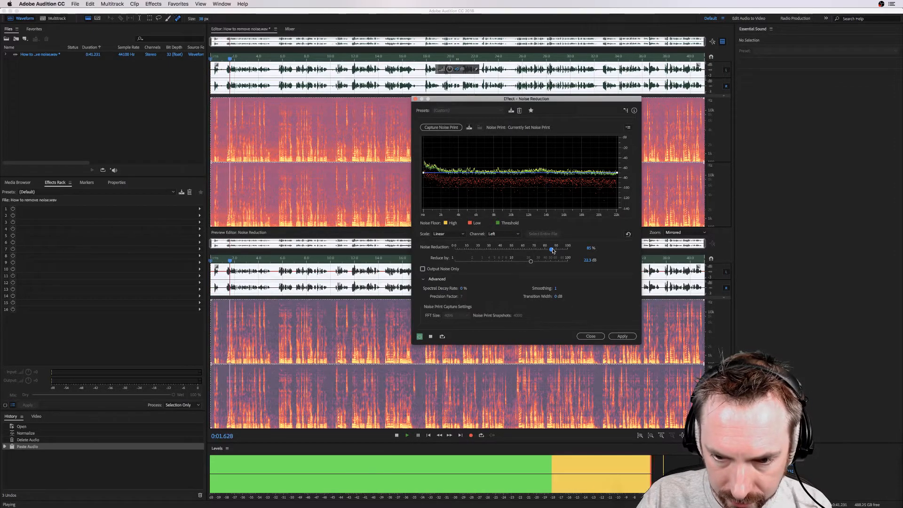
{"action": "left_click_drag", "start_coordinate": [553, 251], "coordinate": [568, 249]}
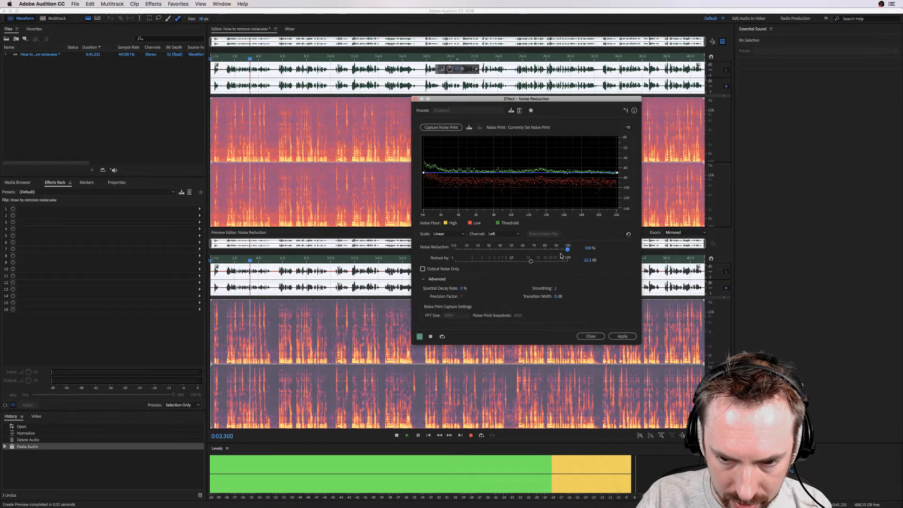
{"action": "key", "text": "space"}
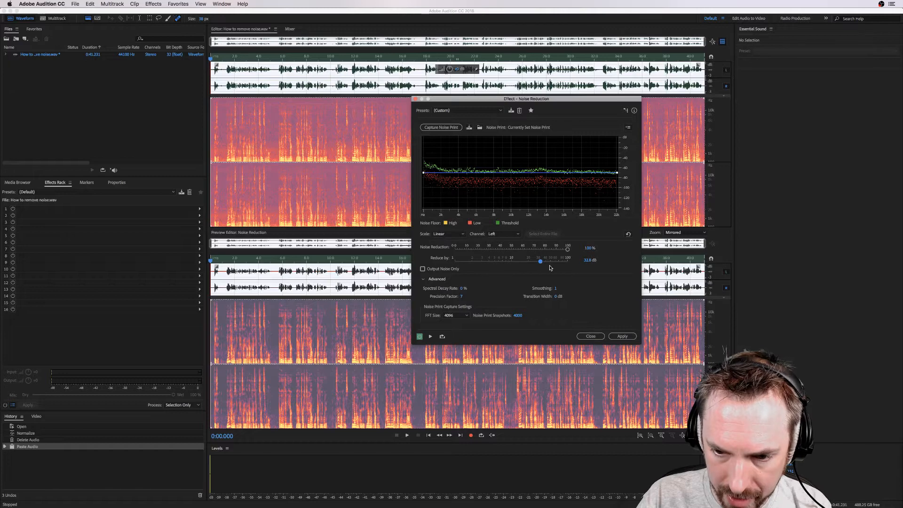
Set the Reduce by amount to 40 dB while previewing the audio
{"action": "key", "text": "space"}
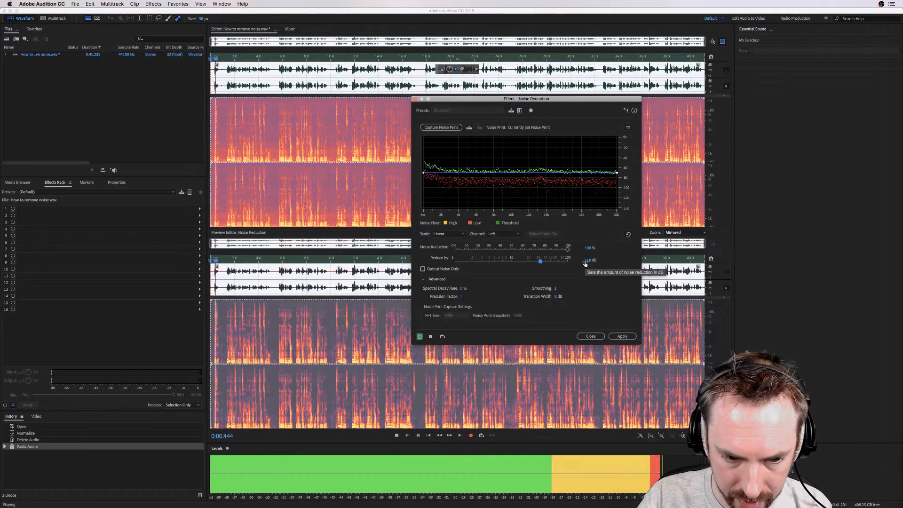
{"action": "left_click_drag", "start_coordinate": [541, 262], "coordinate": [549, 265]}
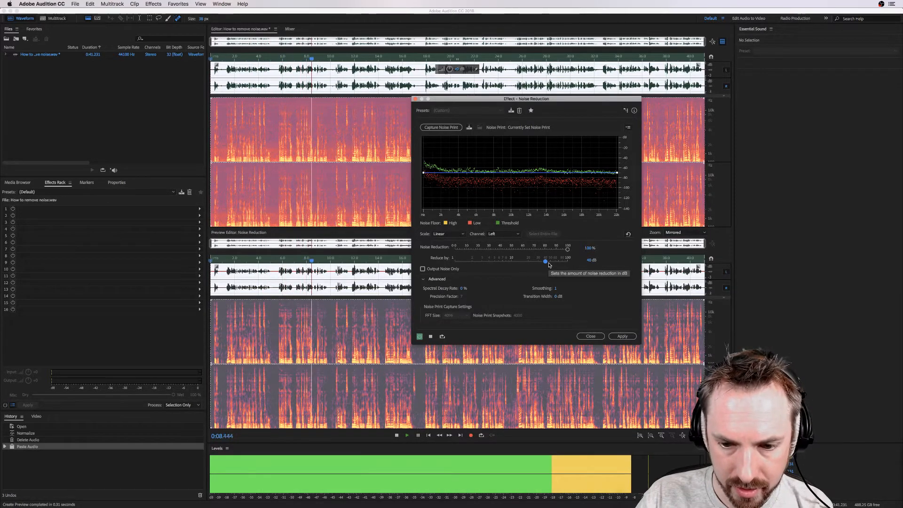
{"action": "left_click", "coordinate": [431, 336]}
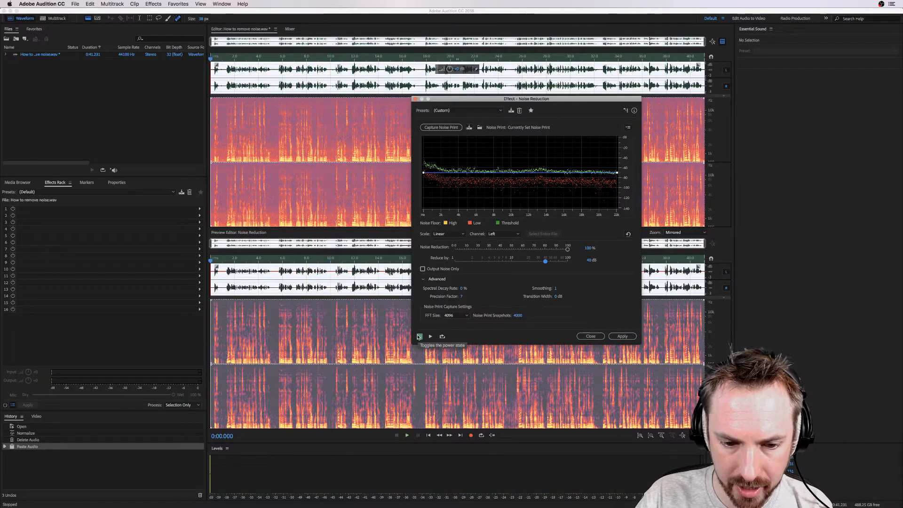
Compare the original and noise-reduced audio by repeatedly bypassing and re-enabling the effect during preview playback
{"action": "left_click", "coordinate": [419, 337]}
{"action": "key", "text": "space"}
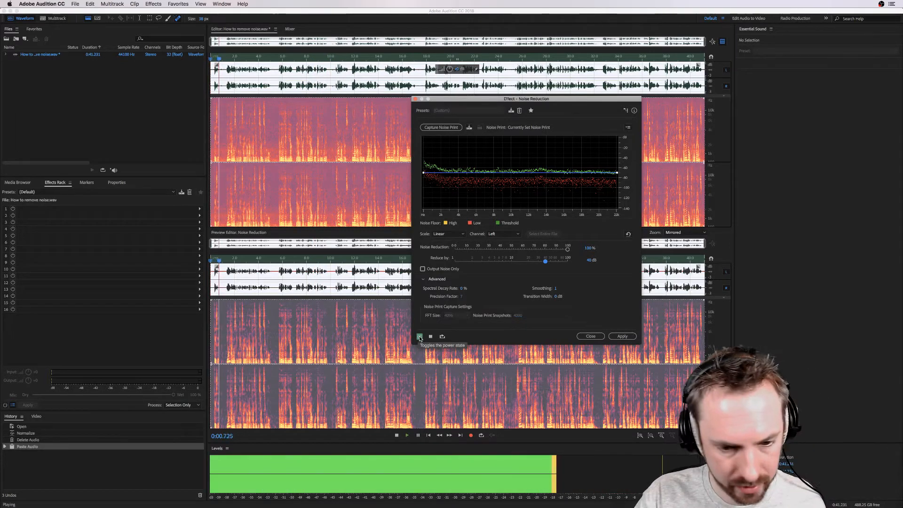
{"action": "left_click", "coordinate": [420, 337]}
{"action": "left_click", "coordinate": [420, 337]}
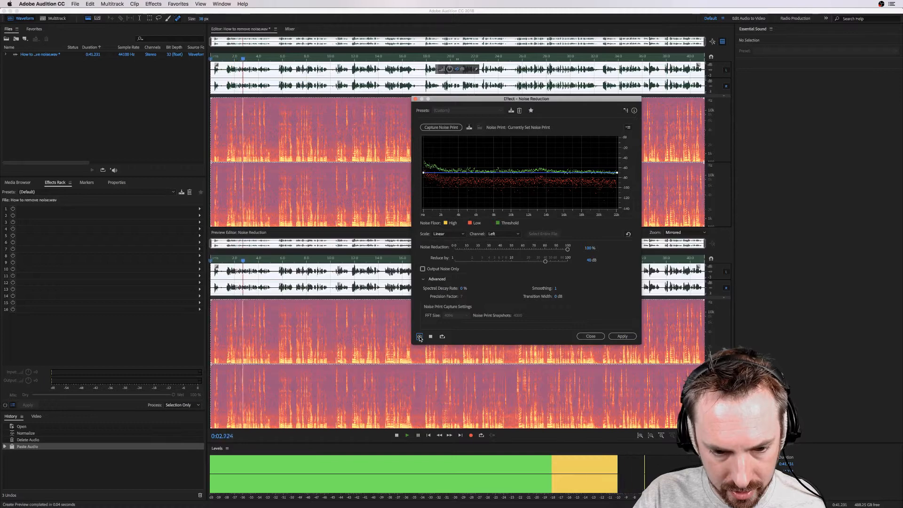
{"action": "left_click", "coordinate": [420, 337]}
{"action": "left_click", "coordinate": [420, 337]}
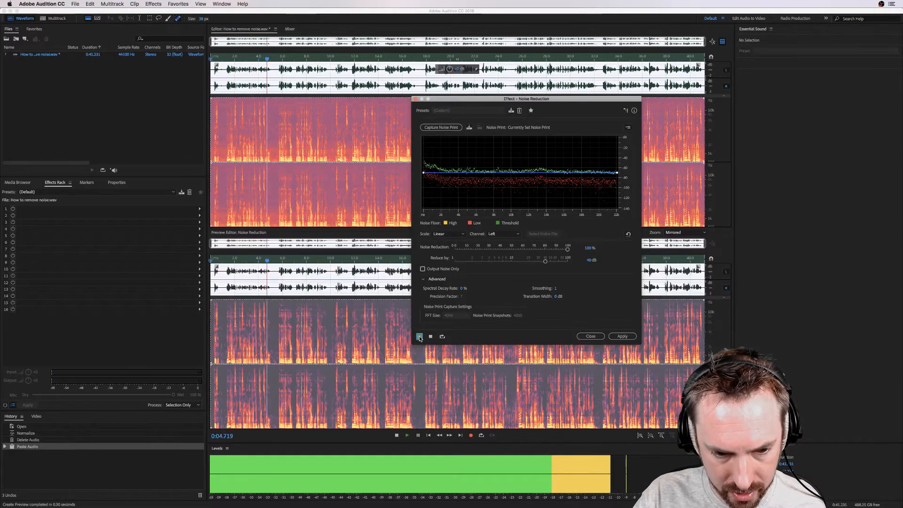
{"action": "left_click", "coordinate": [420, 337]}
{"action": "left_click", "coordinate": [420, 337]}
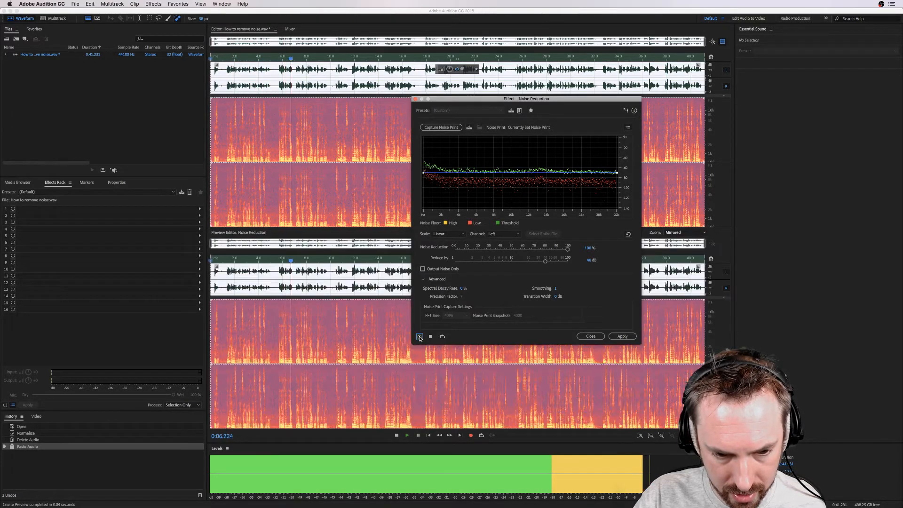
{"action": "left_click", "coordinate": [420, 337]}
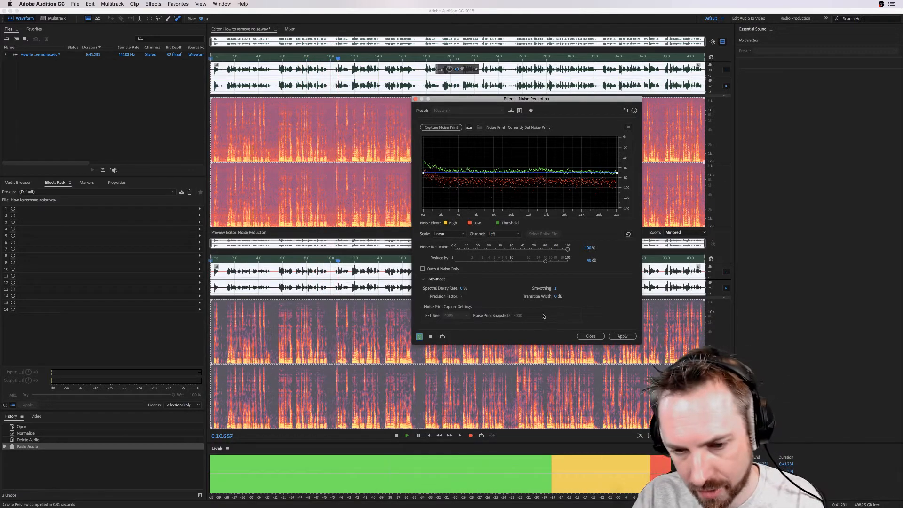
{"action": "key", "text": "space"}
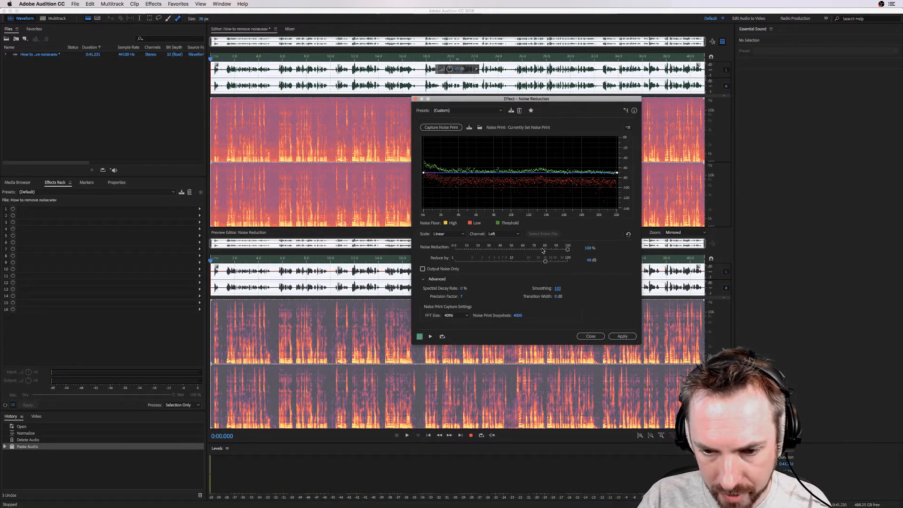
Increase the Smoothing and Transition Width during preview playback and apply the noise reduction to the whole recording
{"action": "key", "text": "space"}
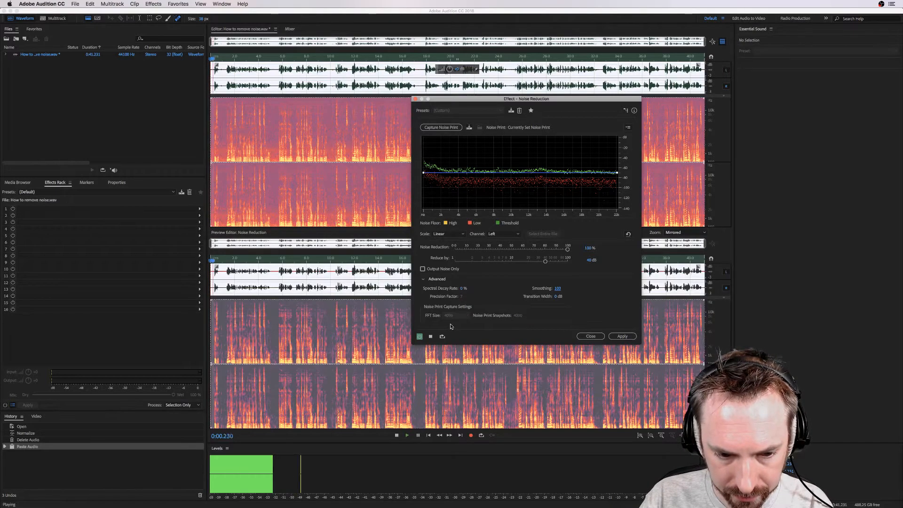
{"action": "left_click_drag", "start_coordinate": [558, 289], "coordinate": [533, 223]}
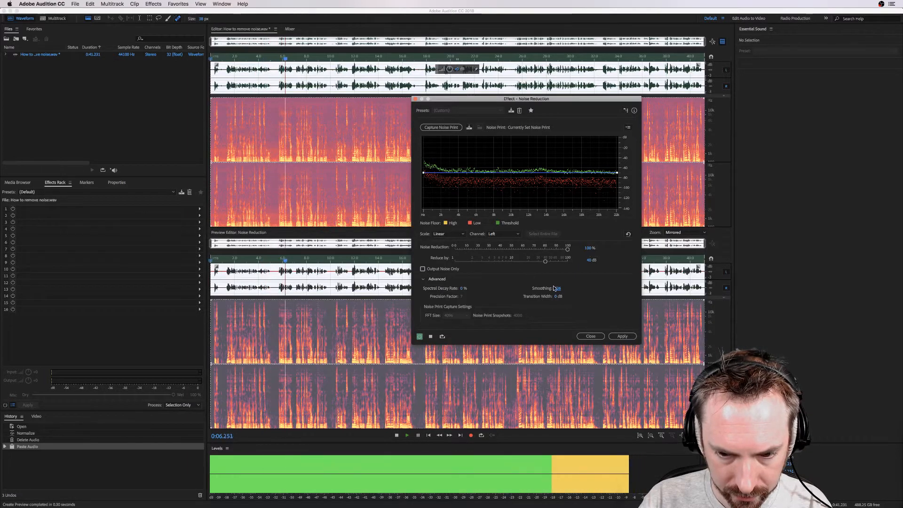
{"action": "left_click_drag", "start_coordinate": [557, 297], "coordinate": [556, 280]}
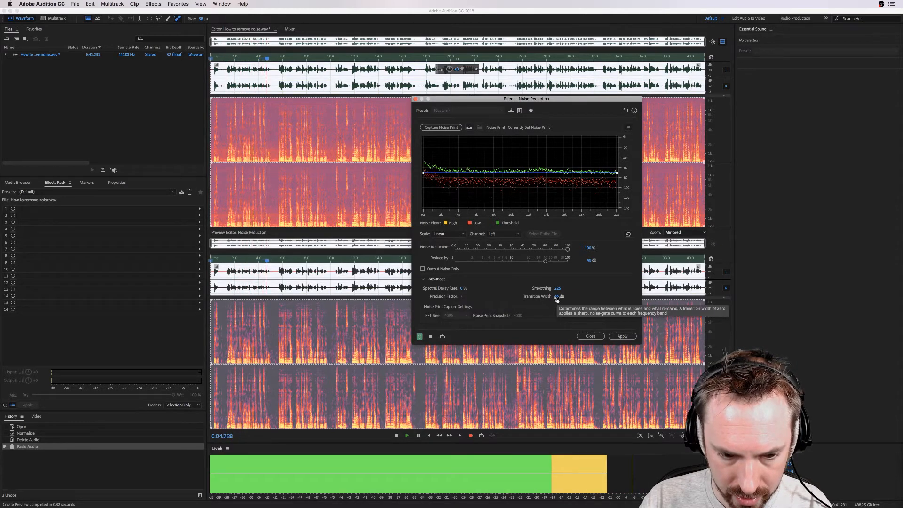
{"action": "key", "text": "space"}
{"action": "left_click", "coordinate": [621, 336]}
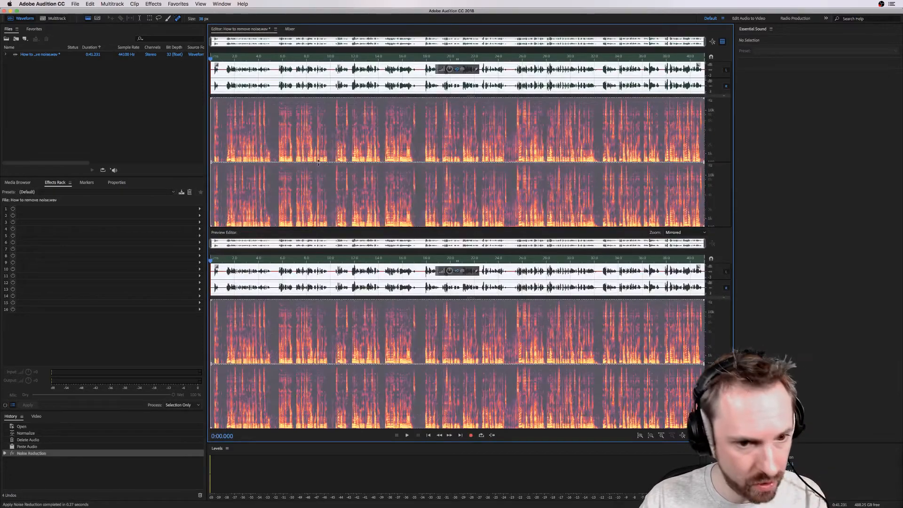
Select the quiet gap from about 5.06 to 5.69 s and normalize it to -0.1 dB
{"action": "left_click", "coordinate": [264, 59]}
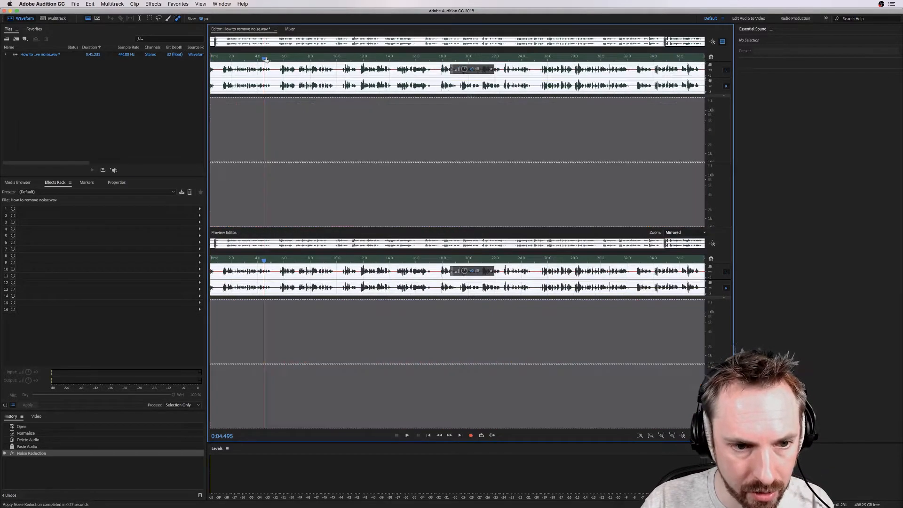
{"action": "key", "text": "="}
{"action": "scroll", "coordinate": [284, 142], "scroll_direction": "up", "scroll_amount": 4}
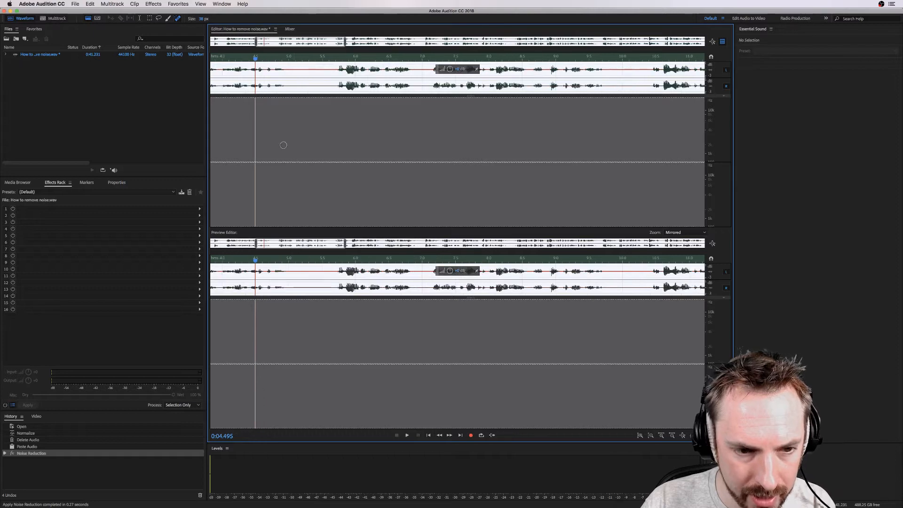
{"action": "left_click_drag", "start_coordinate": [292, 86], "coordinate": [335, 87]}
{"action": "left_click", "coordinate": [183, 5]}
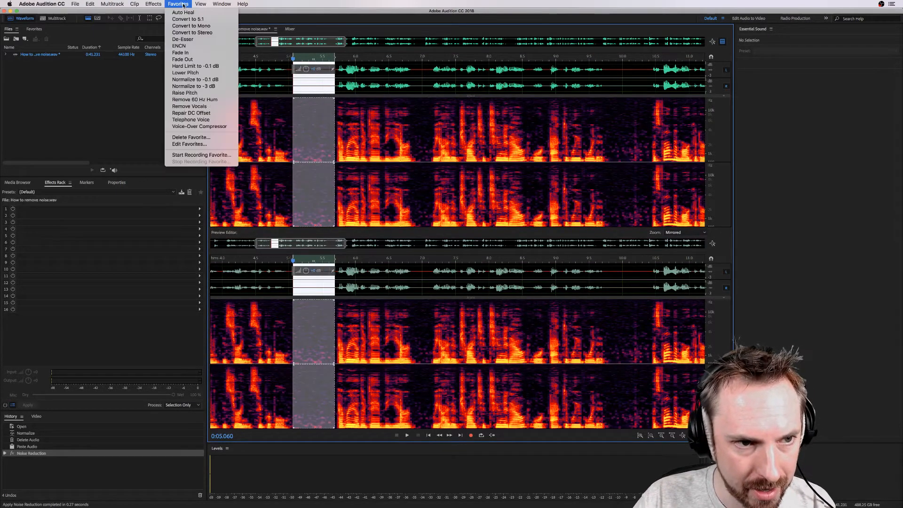
{"action": "left_click", "coordinate": [209, 79]}
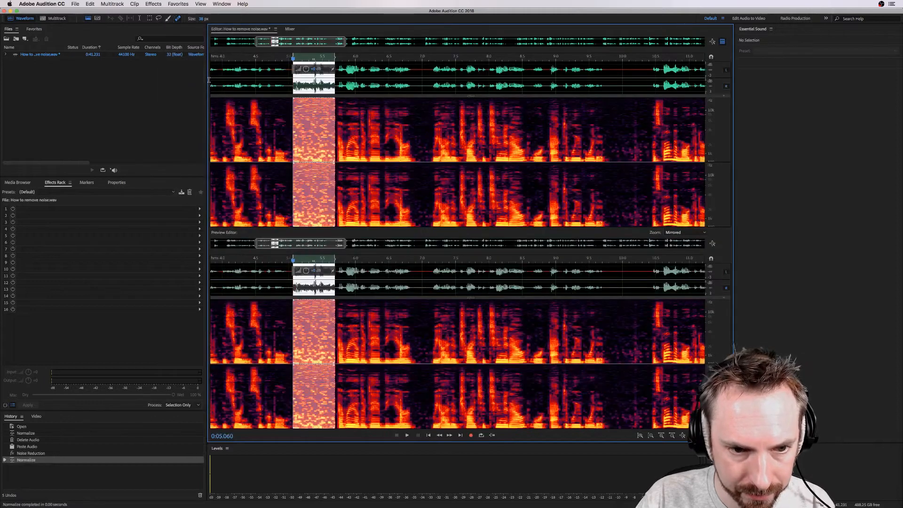
Play the normalized gap twice and undo its normalization
{"action": "key", "text": "space"}
{"action": "key", "text": "space"}
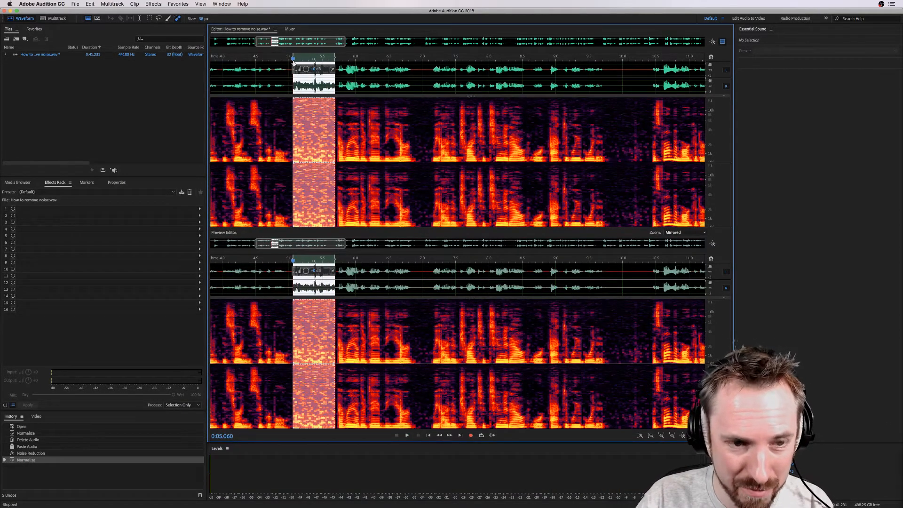
{"action": "key", "text": "space"}
{"action": "key", "text": "space"}
{"action": "key", "text": "super+z"}
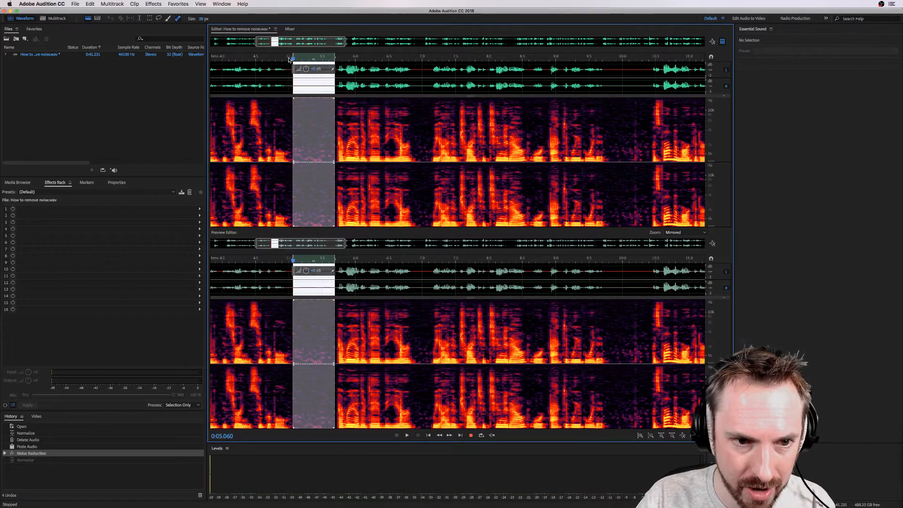
Listen to the noise-reduced recording from about 0.09 s and select the gap from about 5.2 to 5.7 s
{"action": "key", "text": "backslash"}
{"action": "left_click", "coordinate": [212, 71]}
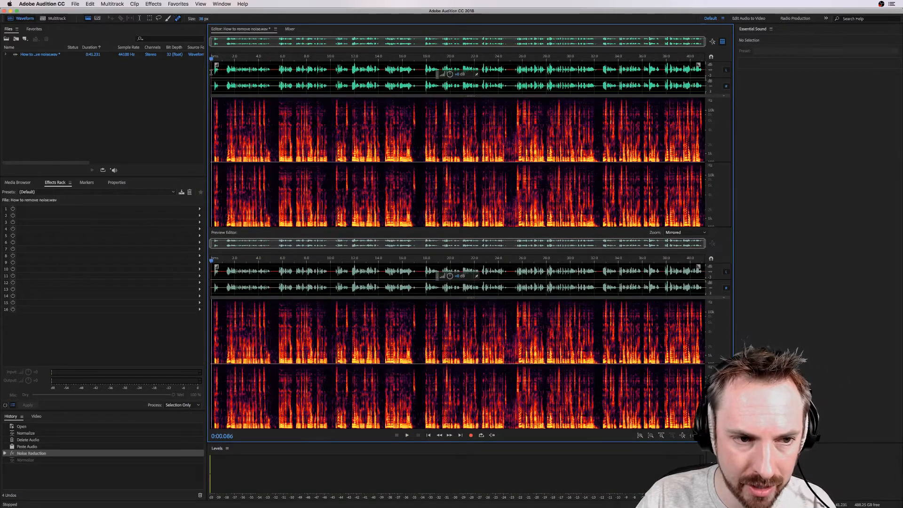
{"action": "key", "text": "space"}
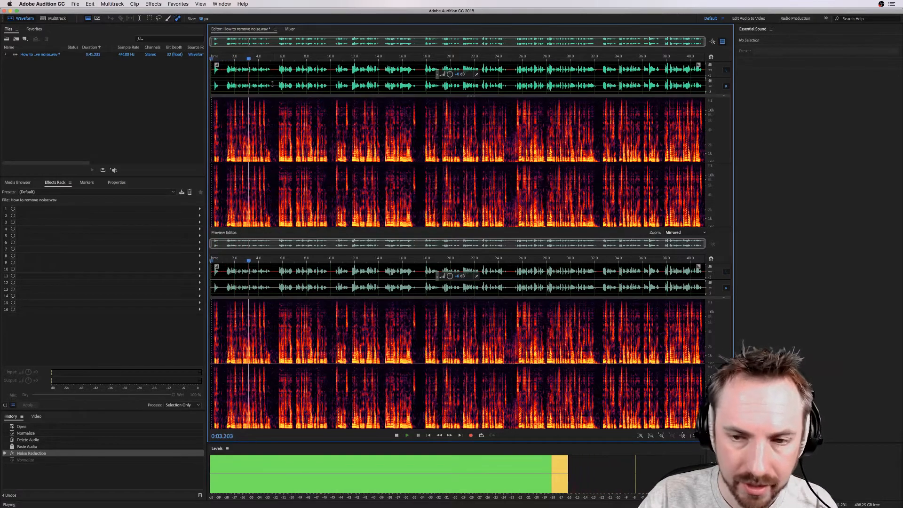
{"action": "key", "text": "space"}
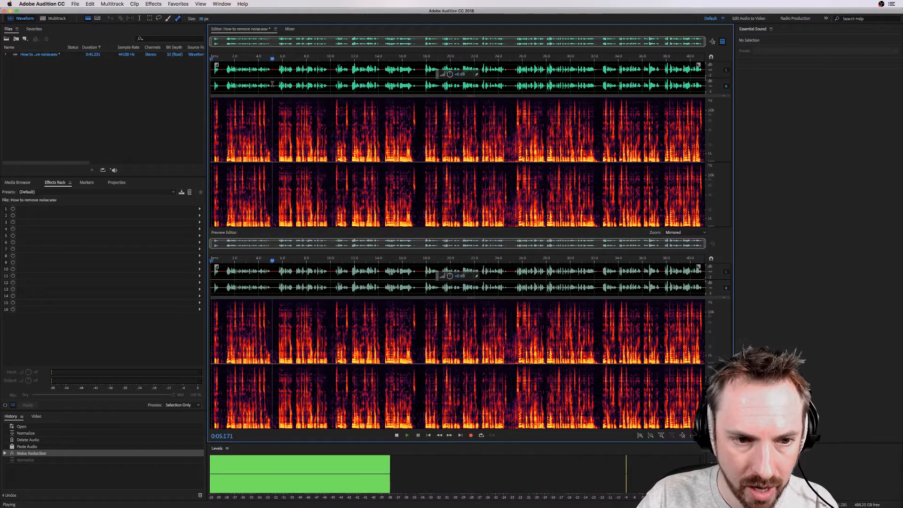
{"action": "left_click_drag", "start_coordinate": [272, 84], "coordinate": [278, 84]}
{"action": "key", "text": "space"}
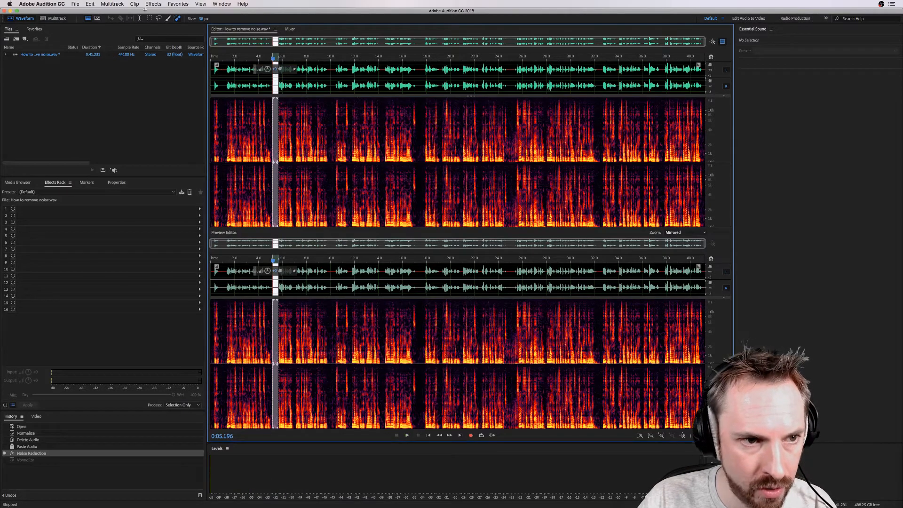
Capture a noise print from the selected quiet gap between about 5.2 and 5.7 s
{"action": "left_click", "coordinate": [148, 4]}
{"action": "mouse_move", "coordinate": [193, 120]}
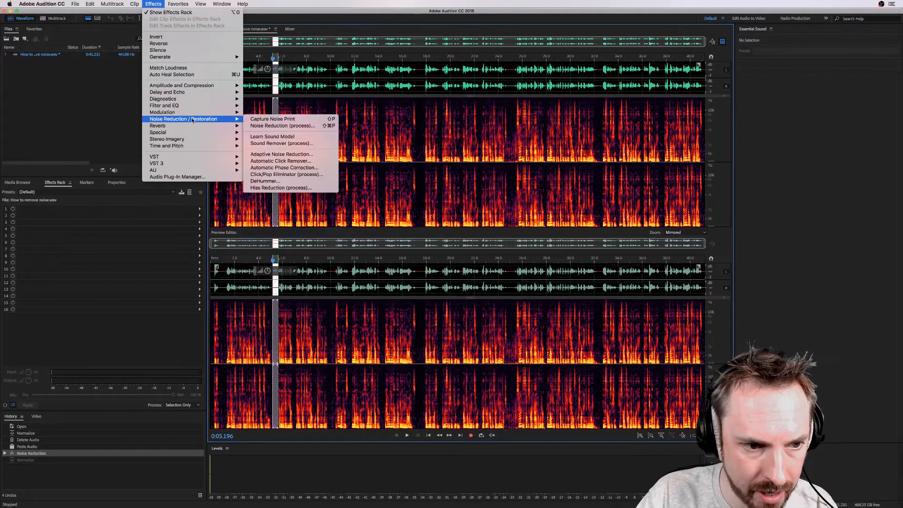
{"action": "left_click", "coordinate": [276, 120]}
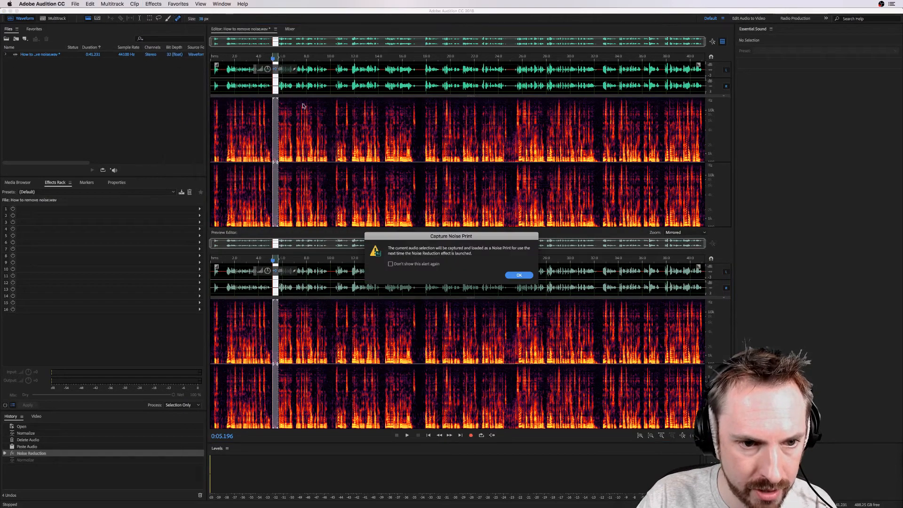
{"action": "left_click", "coordinate": [516, 275]}
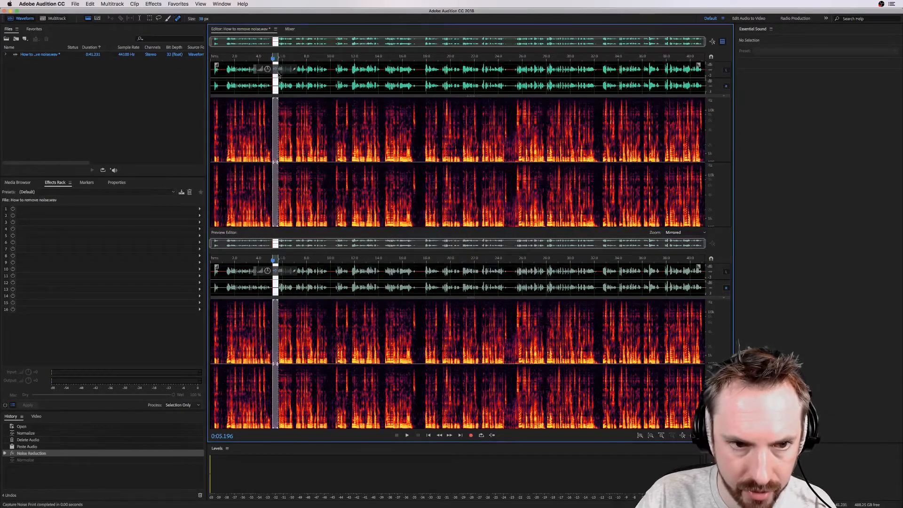
Apply Noise Reduction to the whole recording, varying Reduce by up to 100 dB during preview and settling on about 34.4 dB
{"action": "double_click", "coordinate": [309, 76]}
{"action": "left_click", "coordinate": [155, 4]}
{"action": "mouse_move", "coordinate": [183, 86]}
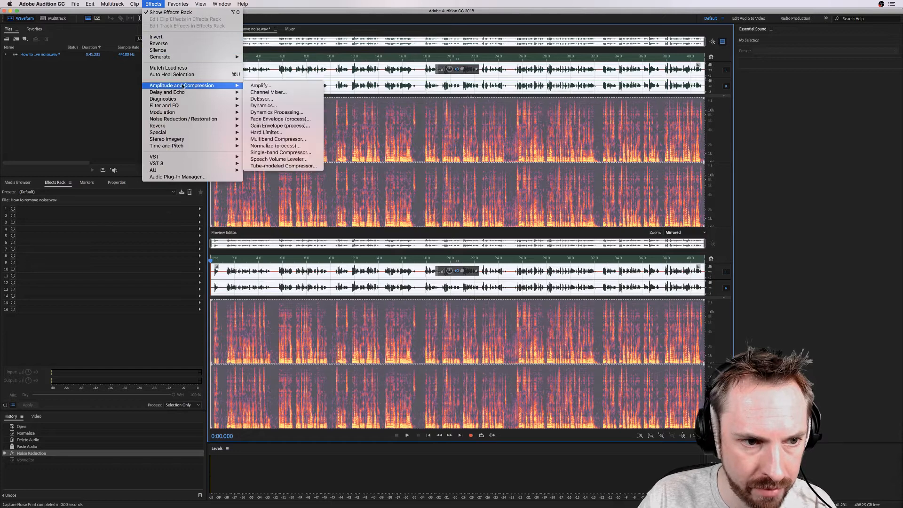
{"action": "mouse_move", "coordinate": [184, 119]}
{"action": "left_click", "coordinate": [309, 126]}
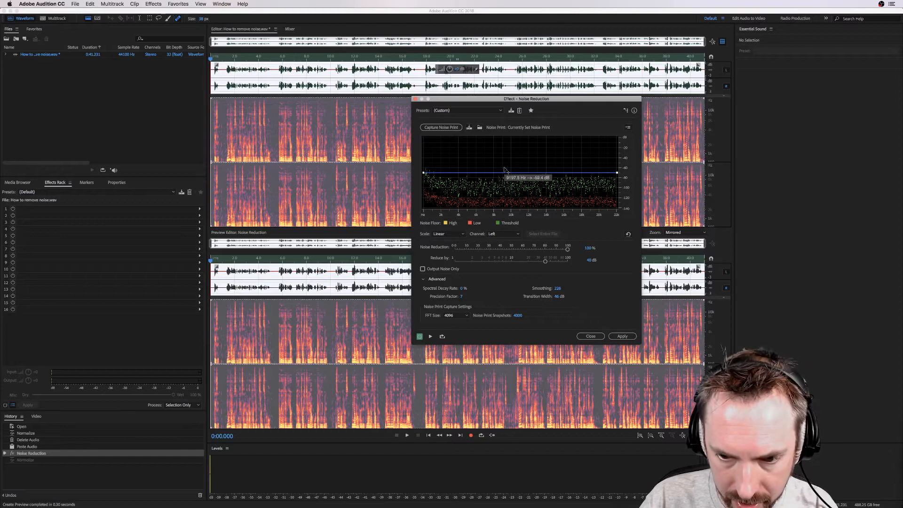
{"action": "key", "text": "space"}
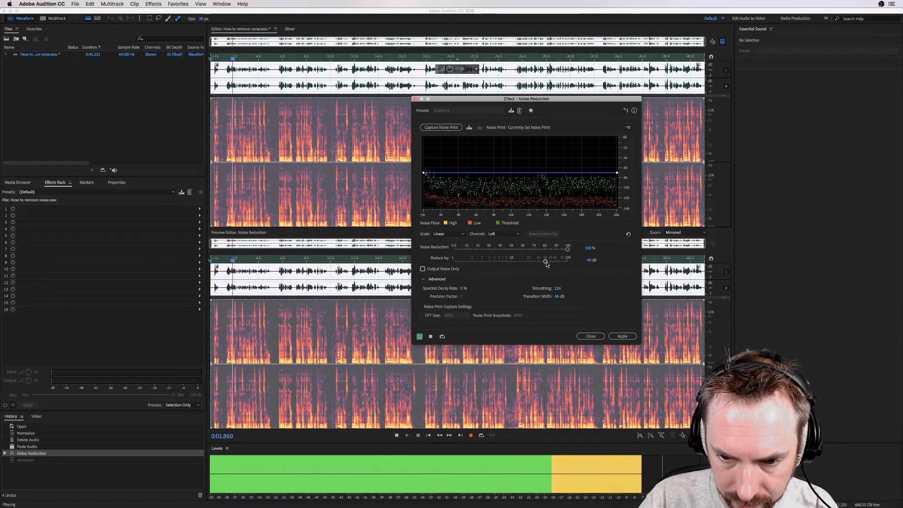
{"action": "left_click_drag", "start_coordinate": [545, 261], "coordinate": [556, 265]}
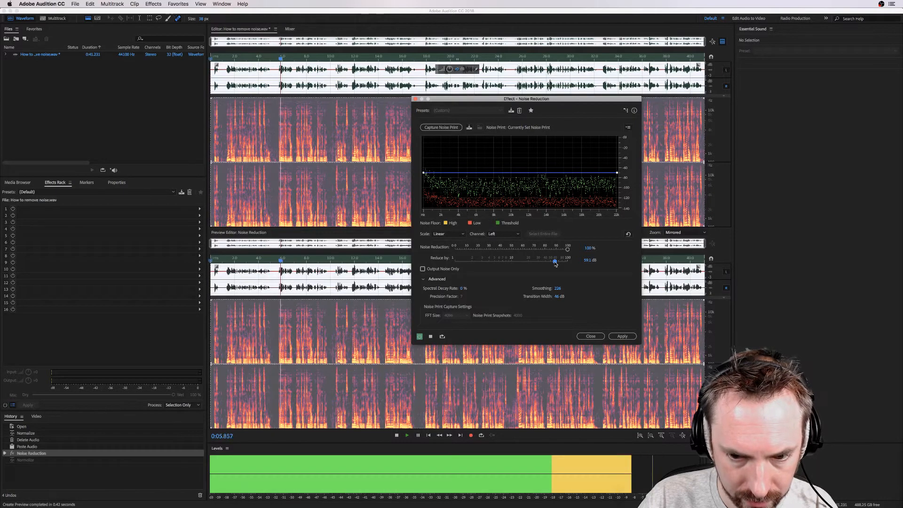
{"action": "left_click_drag", "start_coordinate": [556, 264], "coordinate": [585, 262]}
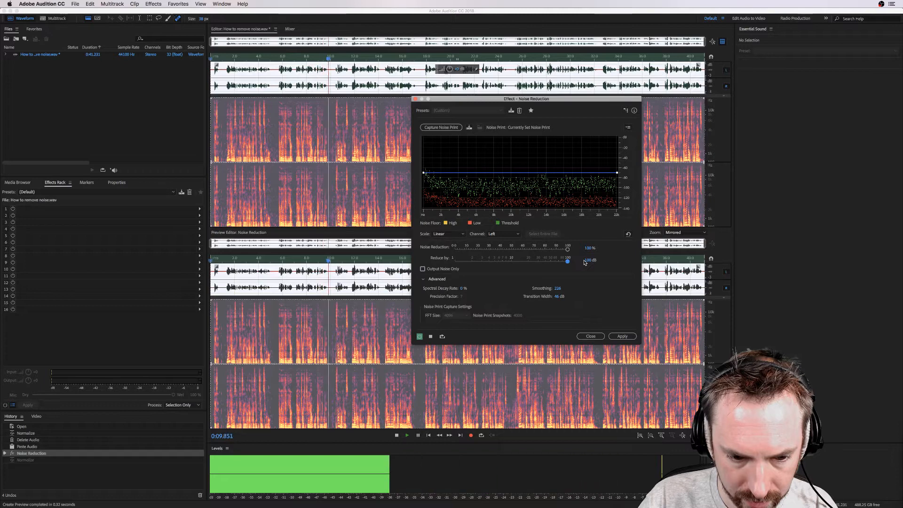
{"action": "left_click", "coordinate": [541, 262]}
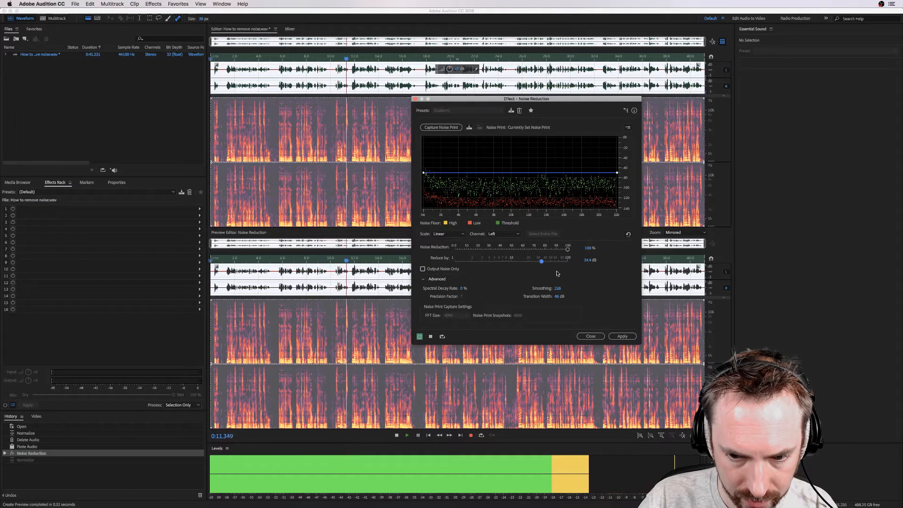
{"action": "left_click", "coordinate": [622, 336]}
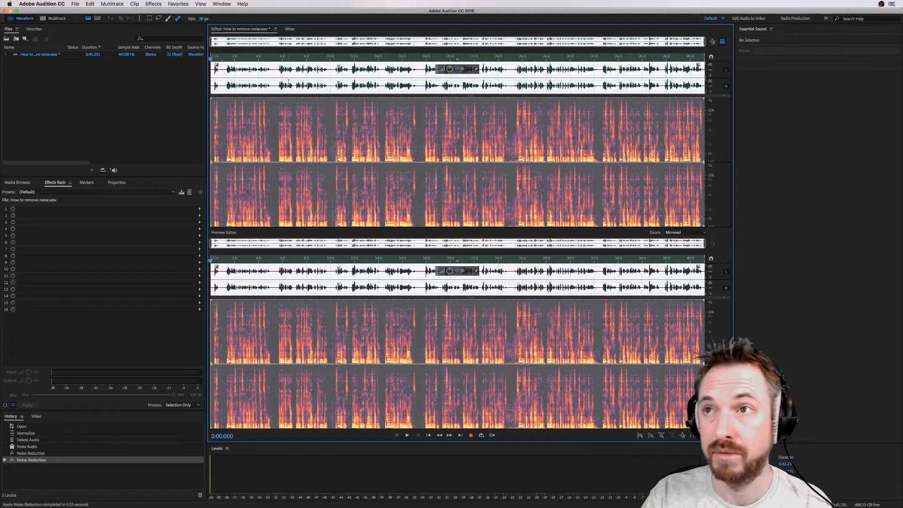
Open the Parametric Equalizer for the whole recording, load the (Default) preset and start the preview
{"action": "left_click", "coordinate": [151, 4]}
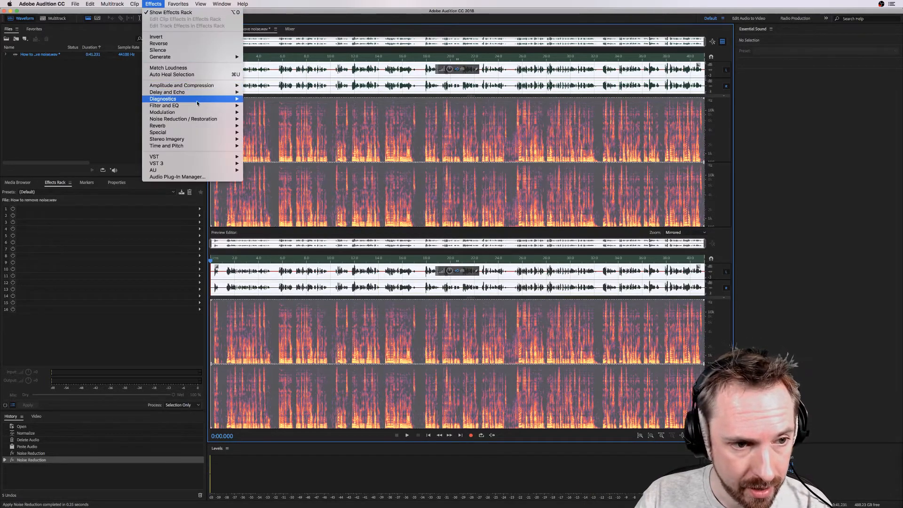
{"action": "mouse_move", "coordinate": [226, 105]}
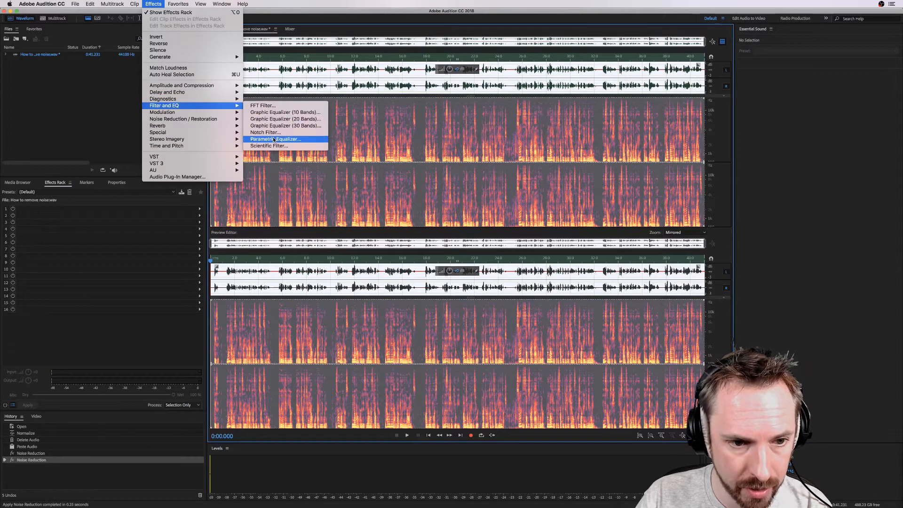
{"action": "left_click", "coordinate": [287, 139]}
{"action": "left_click", "coordinate": [373, 177]}
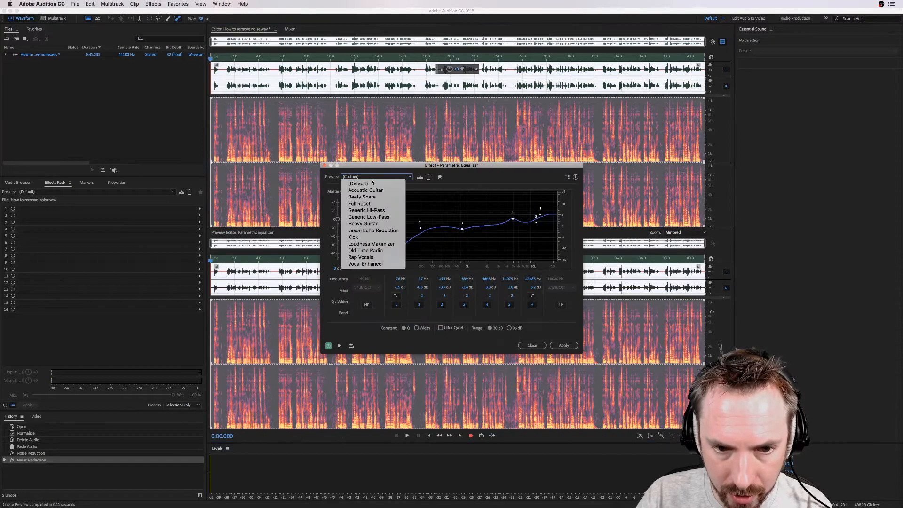
{"action": "left_click", "coordinate": [370, 186]}
{"action": "key", "text": "space"}
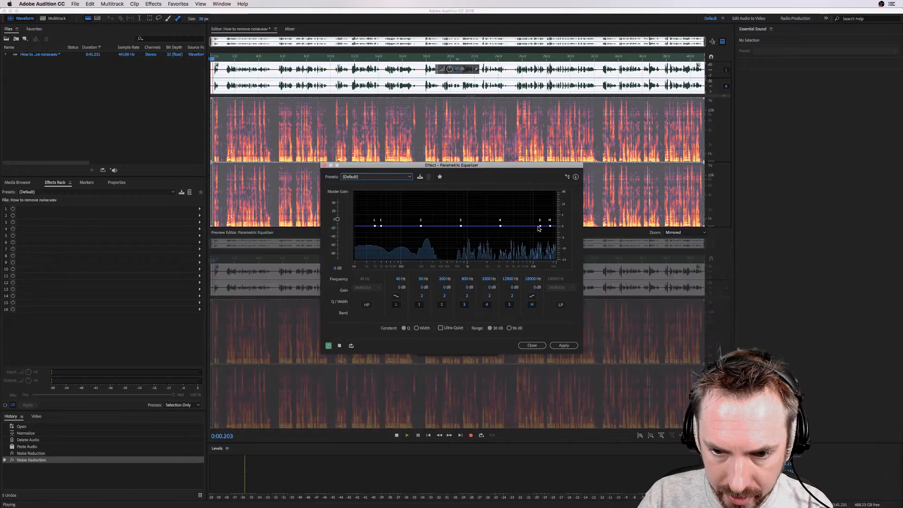
Boost band 5 by 4.4 dB near 12528 Hz and band 4 by 3.3 dB near 5703 Hz; cut band 3 by 2.1 dB near 471 Hz
{"action": "mouse_move", "coordinate": [540, 225]}
{"action": "left_mouse_down"}
{"action": "mouse_move", "coordinate": [542, 218]}
{"action": "mouse_move", "coordinate": [470, 209]}
{"action": "mouse_move", "coordinate": [524, 210]}
{"action": "mouse_move", "coordinate": [521, 222]}
{"action": "mouse_move", "coordinate": [540, 216]}
{"action": "left_mouse_up"}
{"action": "key", "text": "space"}
{"action": "key", "text": "space"}
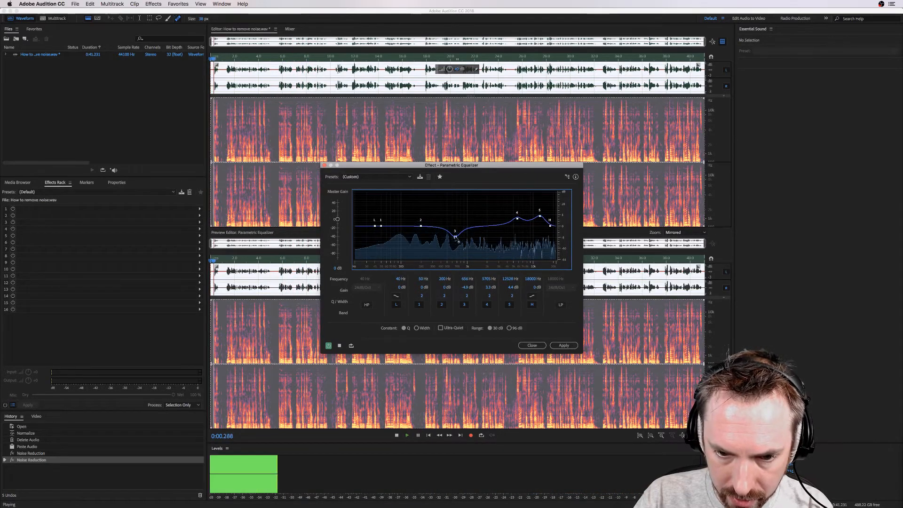
{"action": "mouse_move", "coordinate": [455, 237]}
{"action": "left_mouse_down"}
{"action": "mouse_move", "coordinate": [482, 243]}
{"action": "mouse_move", "coordinate": [446, 232]}
{"action": "left_mouse_up"}
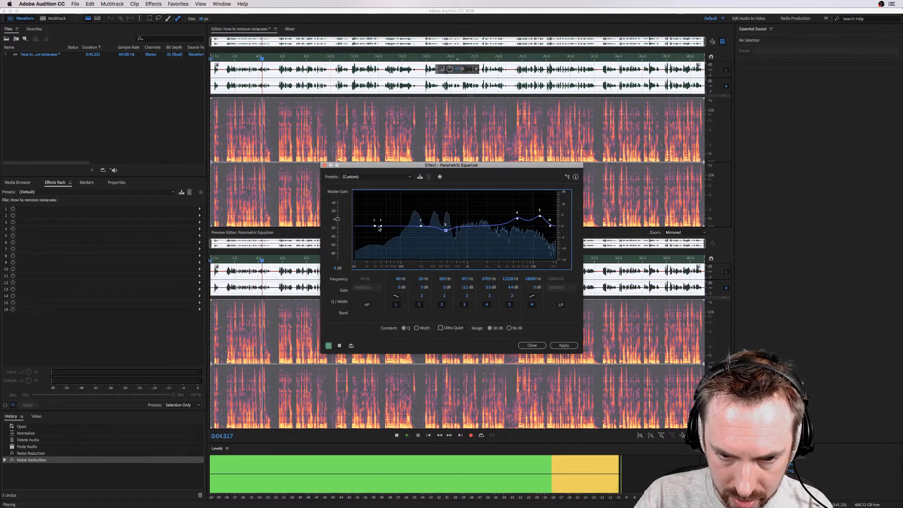
Cut the low shelf band to about -13 dB while previewing and apply the equalizer to the whole recording
{"action": "left_click_drag", "start_coordinate": [375, 226], "coordinate": [398, 256]}
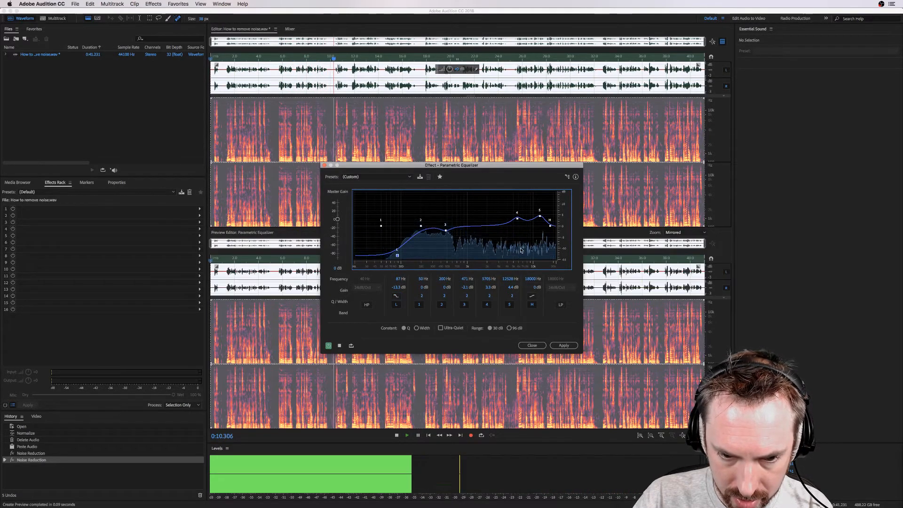
{"action": "key", "text": "space"}
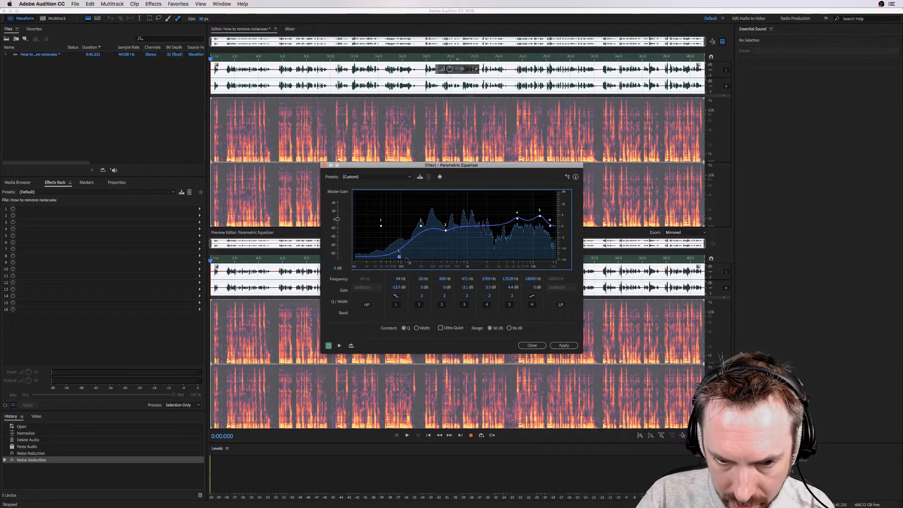
{"action": "left_click_drag", "start_coordinate": [419, 260], "coordinate": [393, 257]}
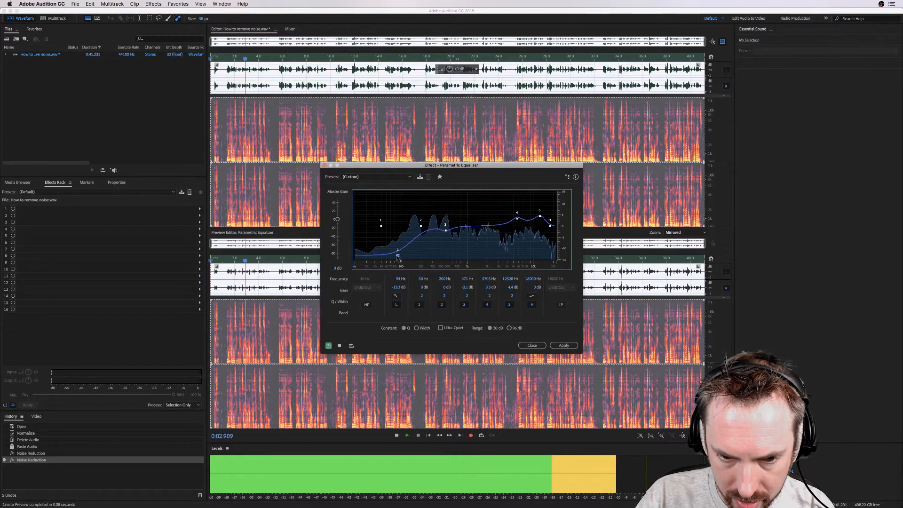
{"action": "left_click", "coordinate": [562, 346]}
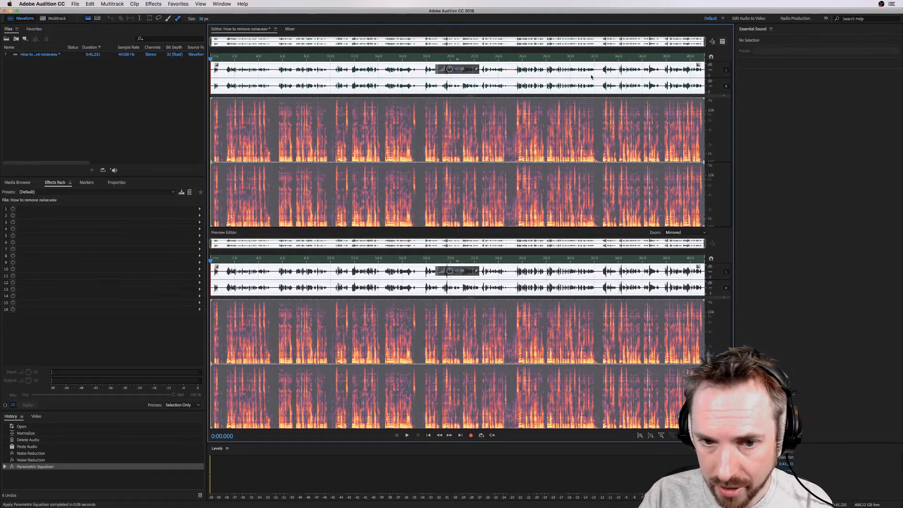
Undo the Parametric Equalizer and both Noise Reduction passes to return to the pasted-audio state
{"action": "left_click", "coordinate": [434, 257]}
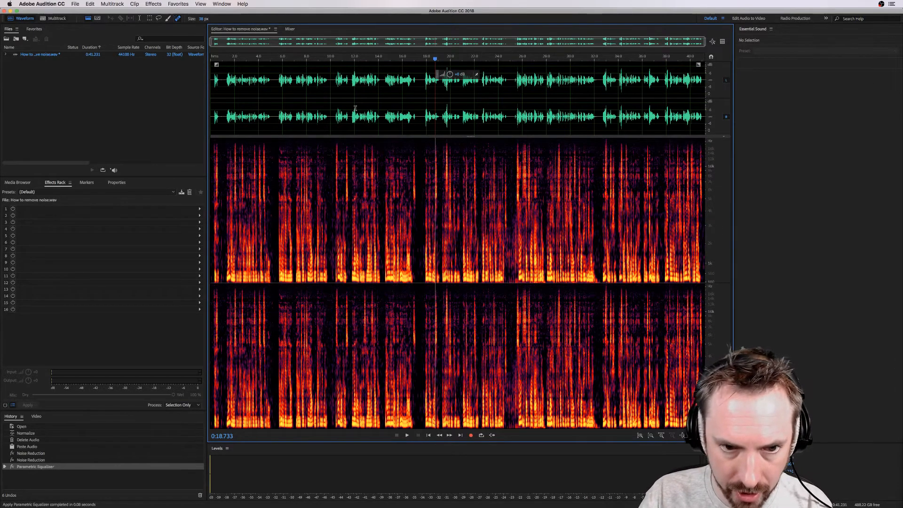
{"action": "left_click", "coordinate": [342, 94]}
{"action": "key", "text": "super+z"}
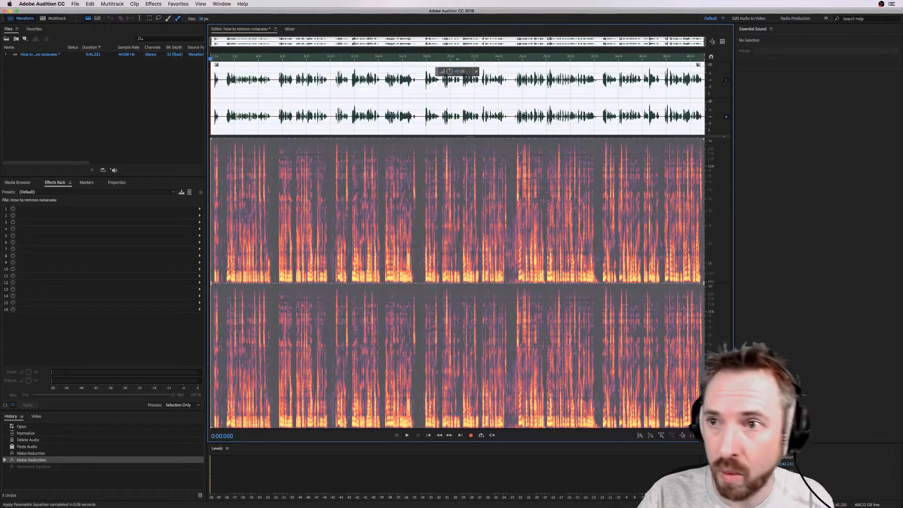
{"action": "key", "text": "super+z"}
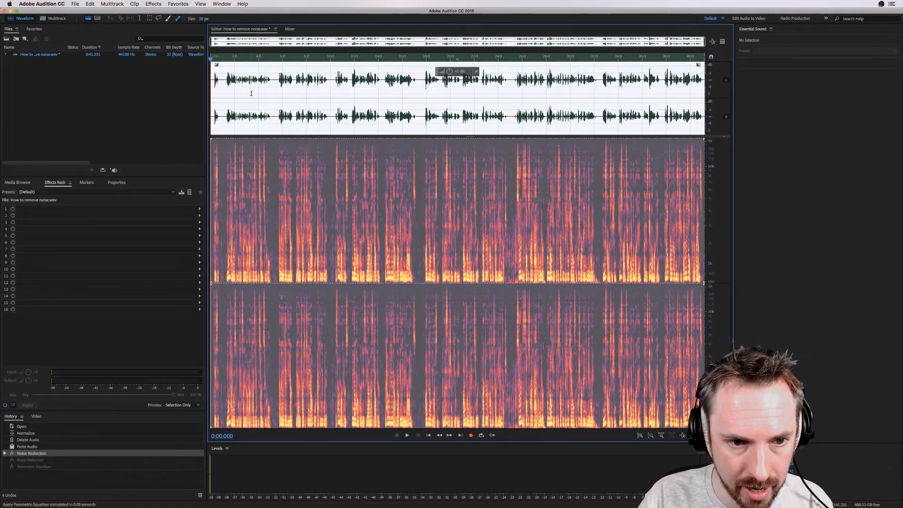
{"action": "key", "text": "super+z"}
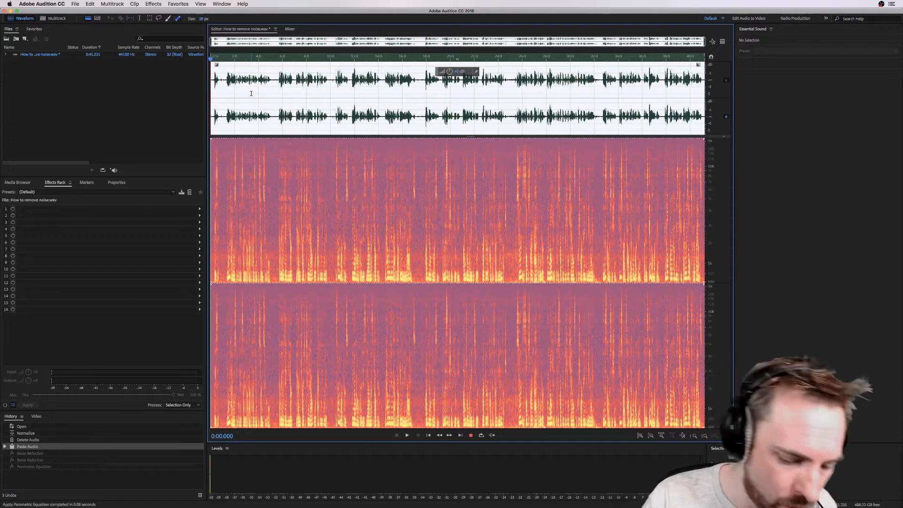
Compare the recording with and without the first noise reduction by redoing, playing, undoing and playing it again from the start
{"action": "key", "text": "super+shift+z"}
{"action": "key", "text": "space"}
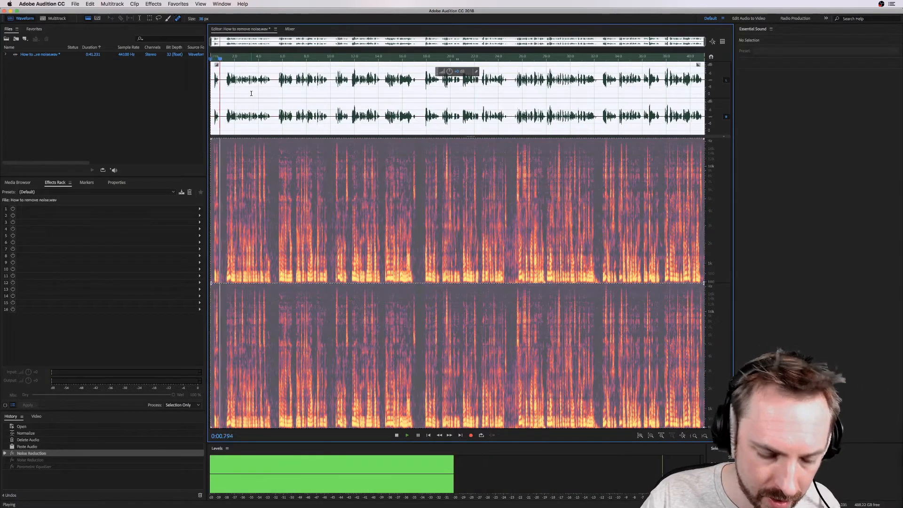
{"action": "key", "text": "space"}
{"action": "key", "text": "super+z"}
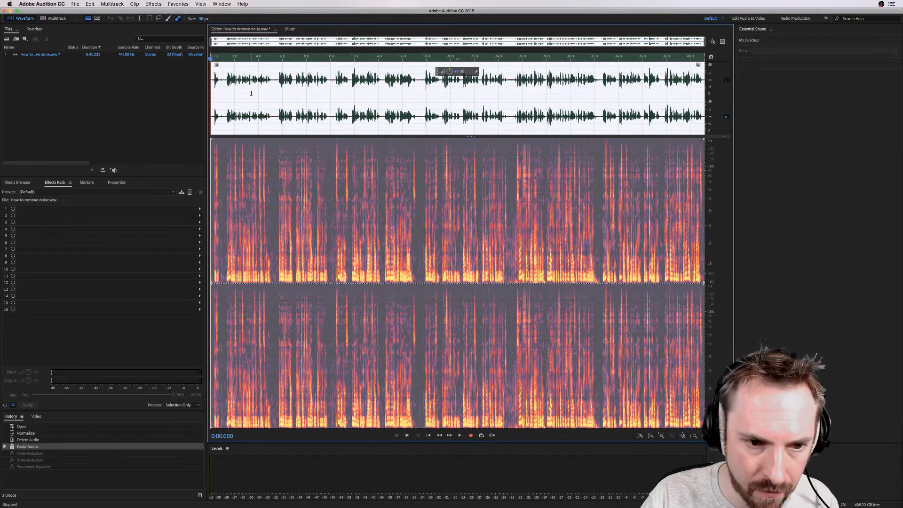
{"action": "key", "text": "space"}
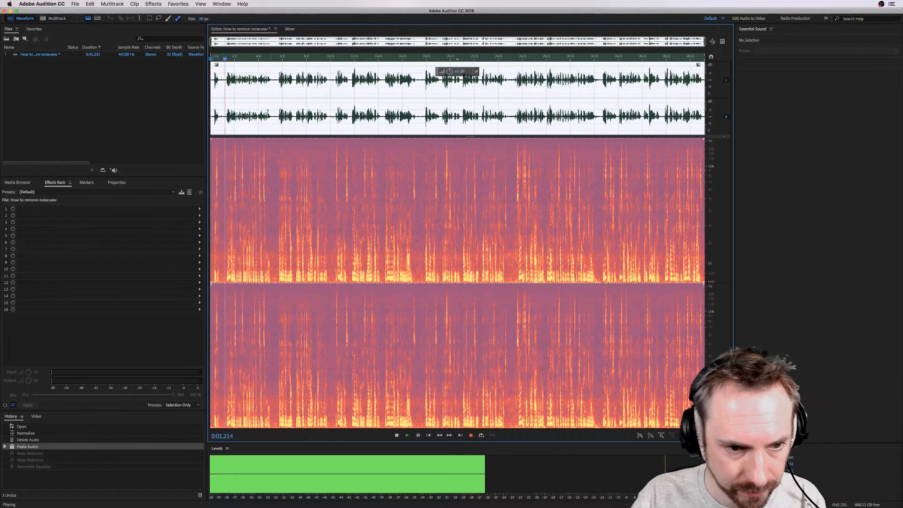
{"action": "key", "text": "space"}
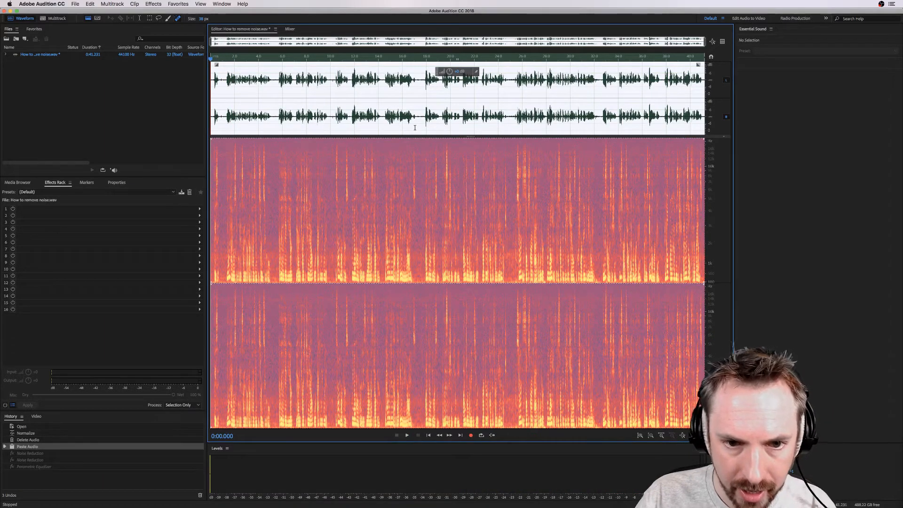
Select the quiet noise gap starting at about 5.08 s, listen to it and learn a sound model from it
{"action": "left_click_drag", "start_coordinate": [271, 119], "coordinate": [277, 119]}
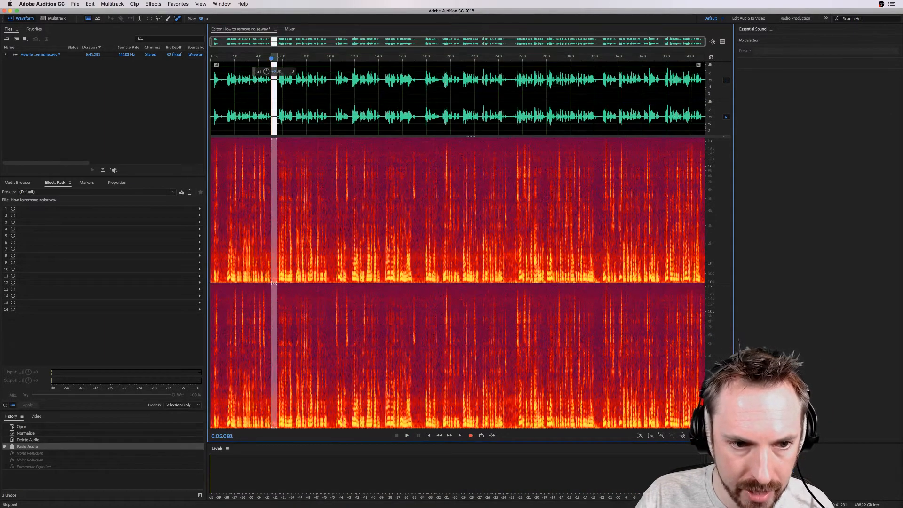
{"action": "key", "text": "space"}
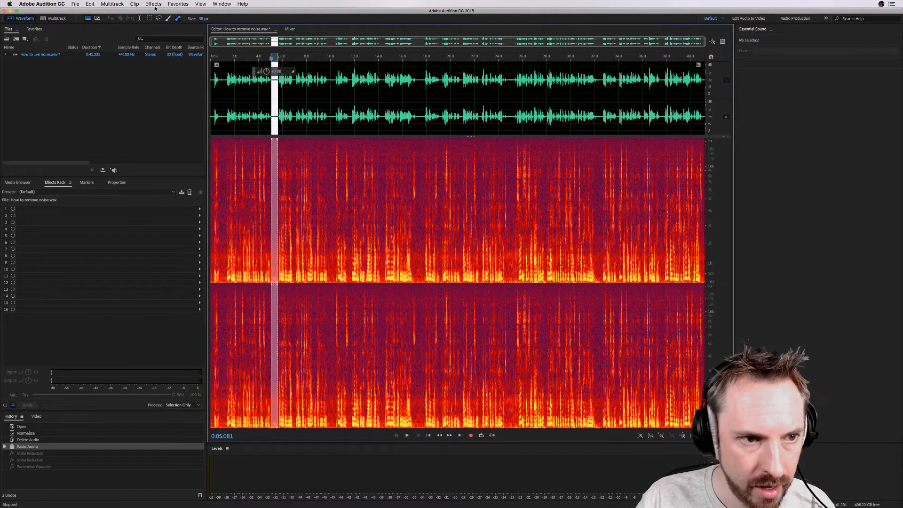
{"action": "left_click", "coordinate": [155, 5]}
{"action": "mouse_move", "coordinate": [221, 119]}
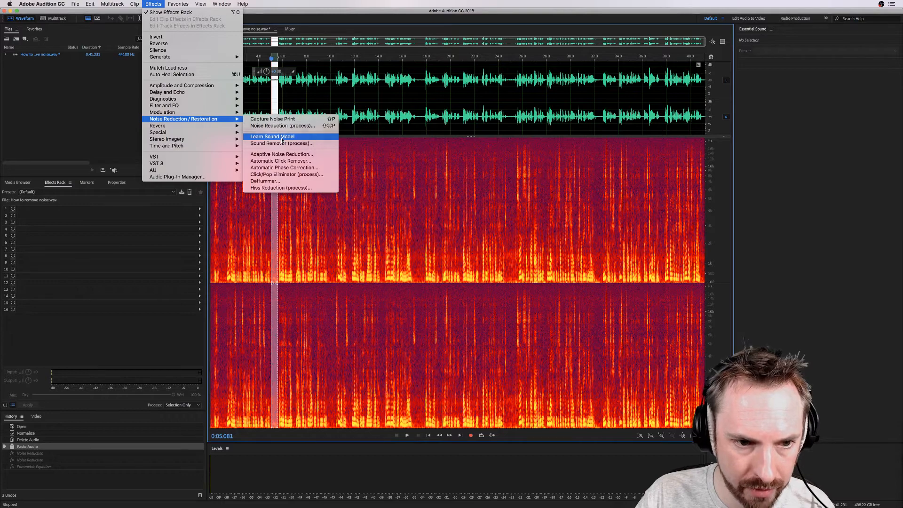
{"action": "left_click", "coordinate": [282, 137]}
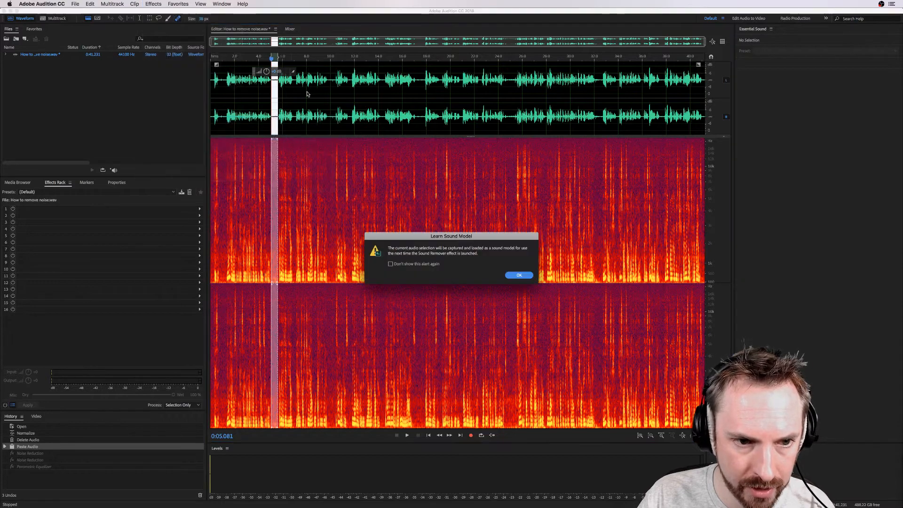
{"action": "left_click", "coordinate": [518, 275]}
Select the whole recording, open the Sound Remover effect with the learned sound model and briefly preview it
{"action": "key", "text": "super+a"}
{"action": "left_click", "coordinate": [153, 4]}
{"action": "mouse_move", "coordinate": [178, 107]}
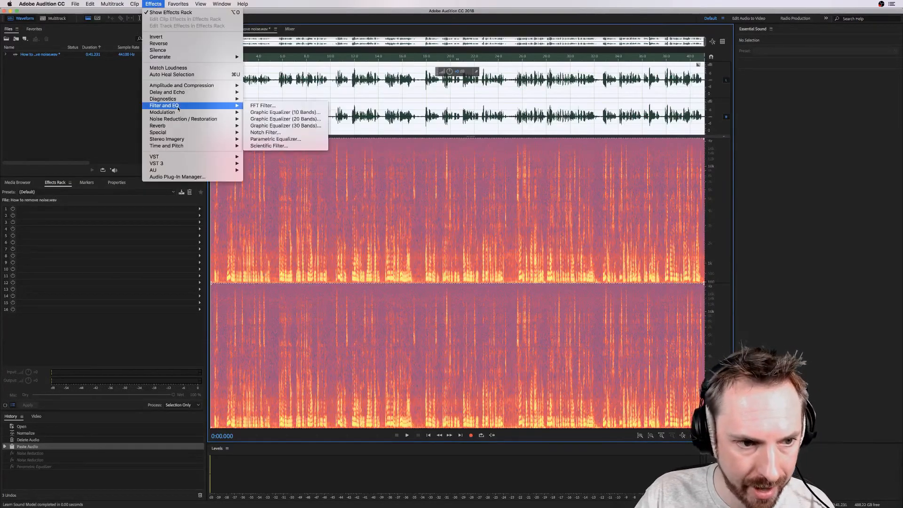
{"action": "left_click", "coordinate": [278, 144]}
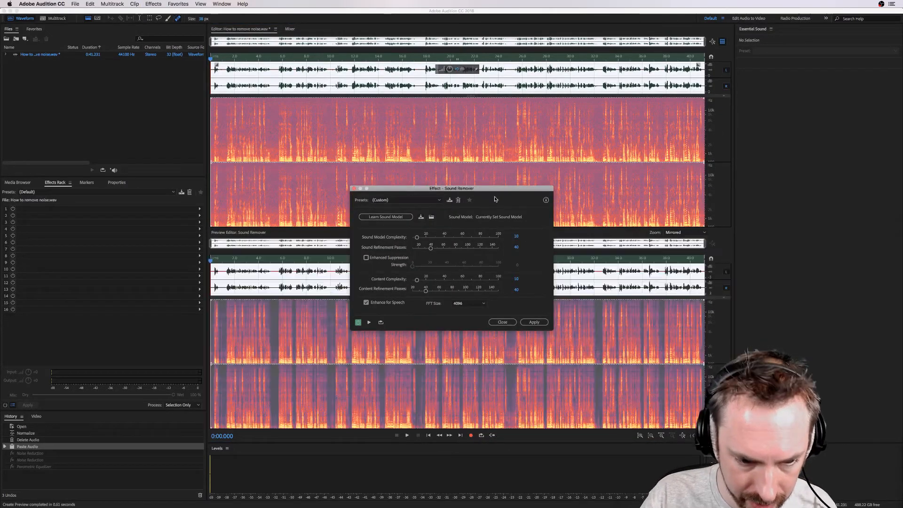
{"action": "key", "text": "space"}
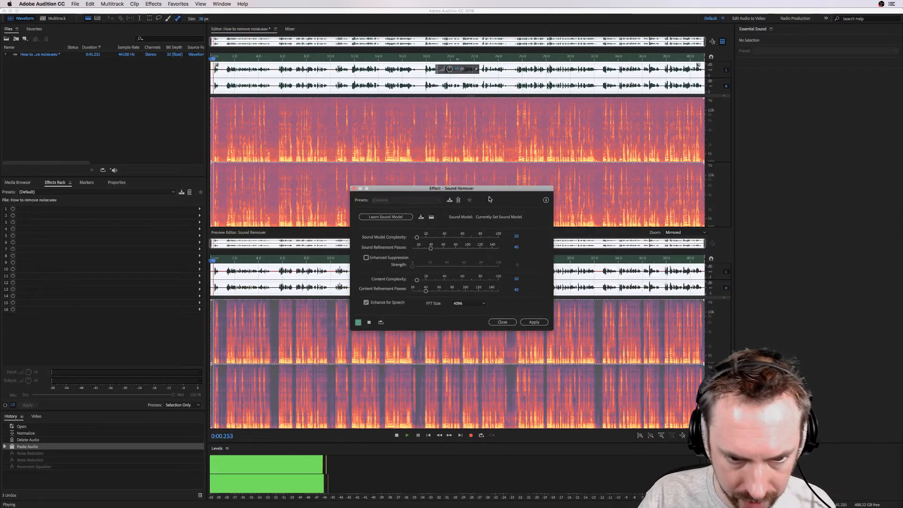
{"action": "key", "text": "space"}
Try the Maximum preset of Sound Remover with Enhance for Speech enabled, preview it and close the effect without applying
{"action": "left_click", "coordinate": [410, 200]}
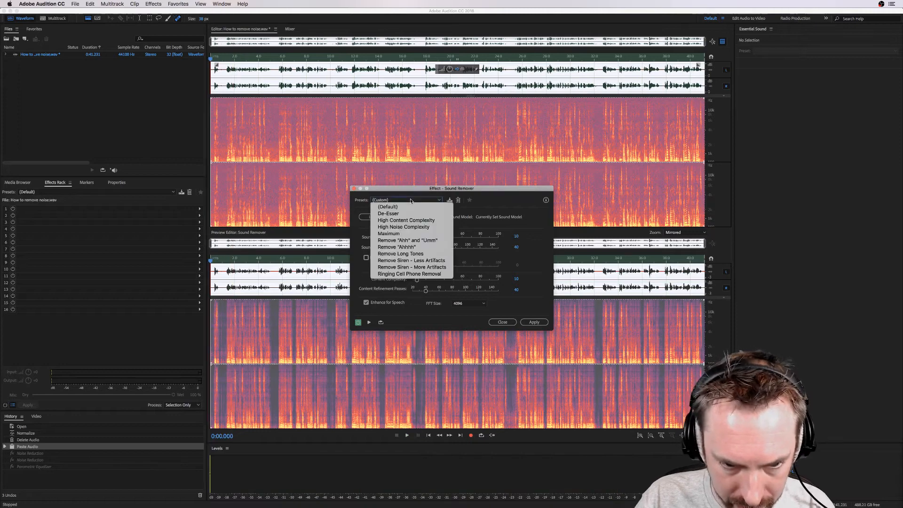
{"action": "left_click", "coordinate": [405, 234]}
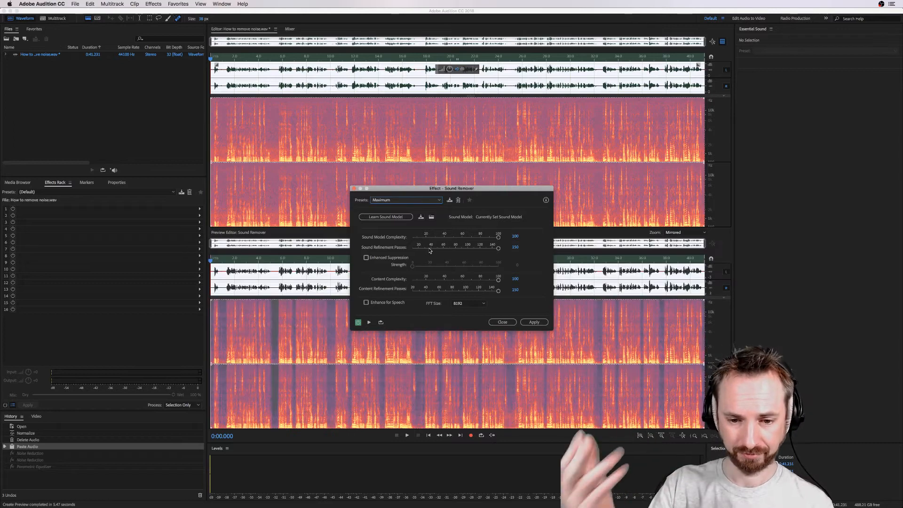
{"action": "key", "text": "space"}
{"action": "left_click", "coordinate": [366, 302]}
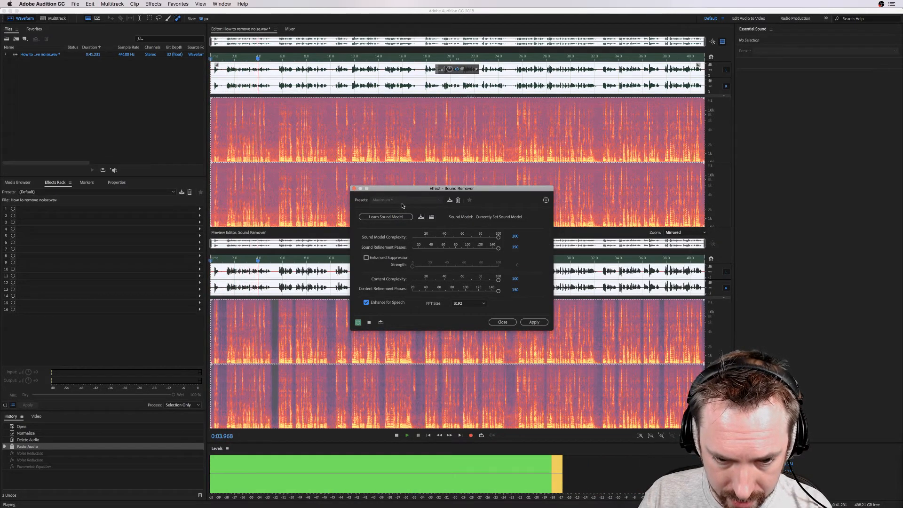
{"action": "key", "text": "space"}
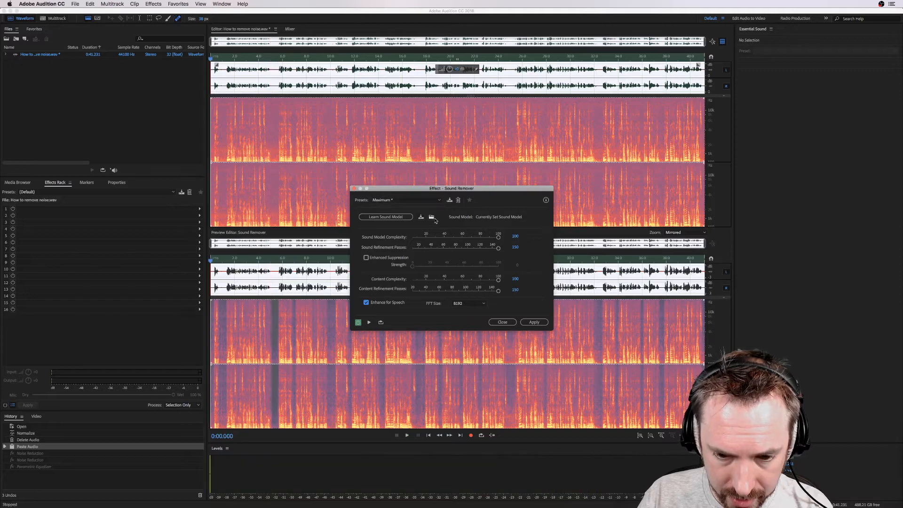
{"action": "left_click", "coordinate": [501, 322]}
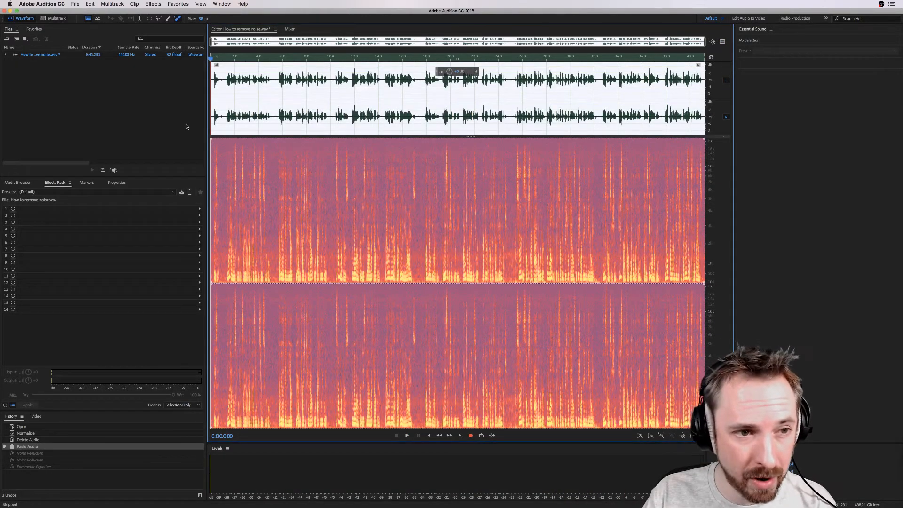
Open Hiss Reduction for the whole recording, choose the High preset and preview the result
{"action": "left_click", "coordinate": [154, 4]}
{"action": "mouse_move", "coordinate": [231, 119]}
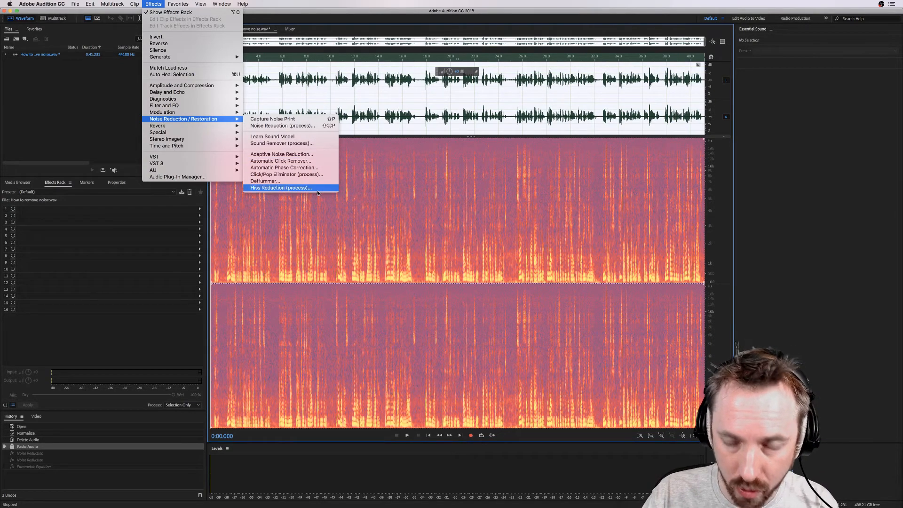
{"action": "left_click", "coordinate": [274, 188]}
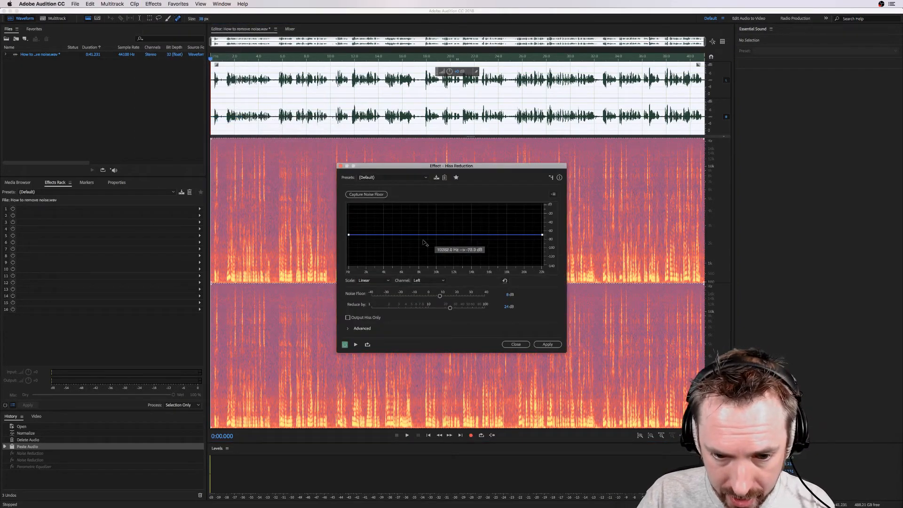
{"action": "left_click", "coordinate": [381, 178]}
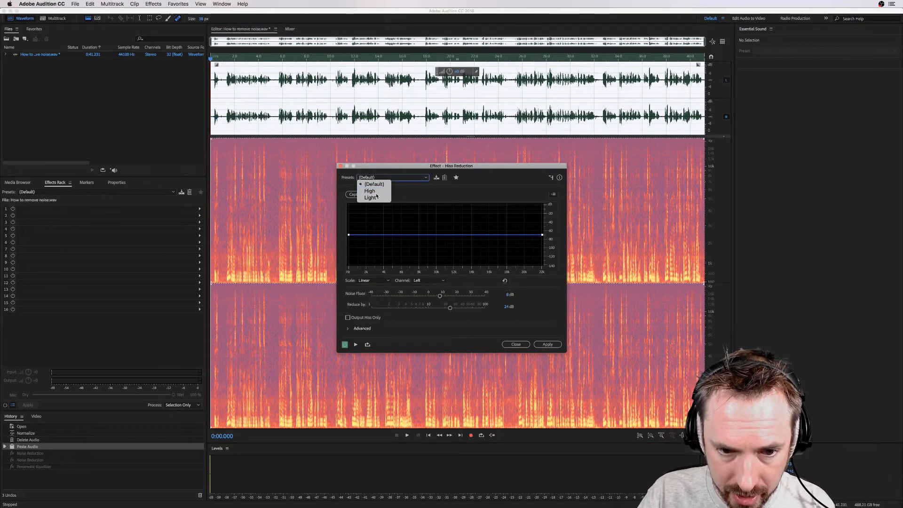
{"action": "left_click", "coordinate": [370, 191]}
{"action": "key", "text": "space"}
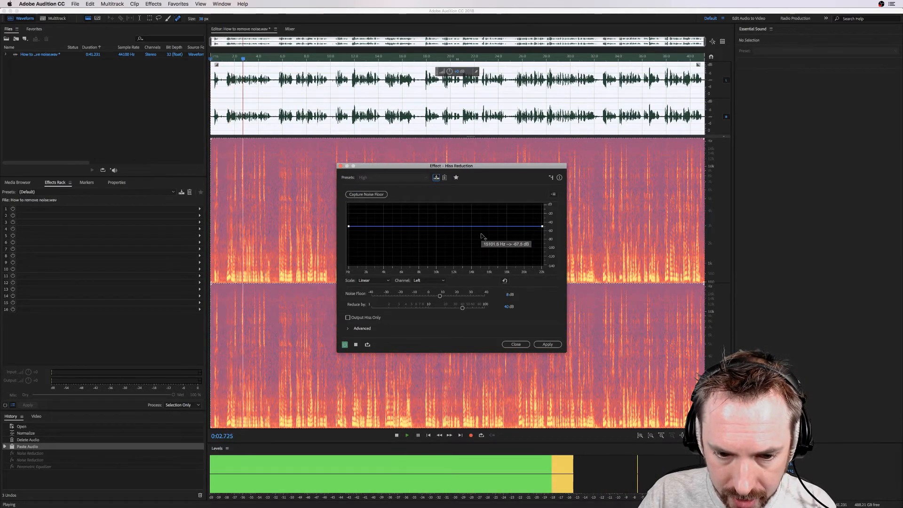
{"action": "key", "text": "space"}
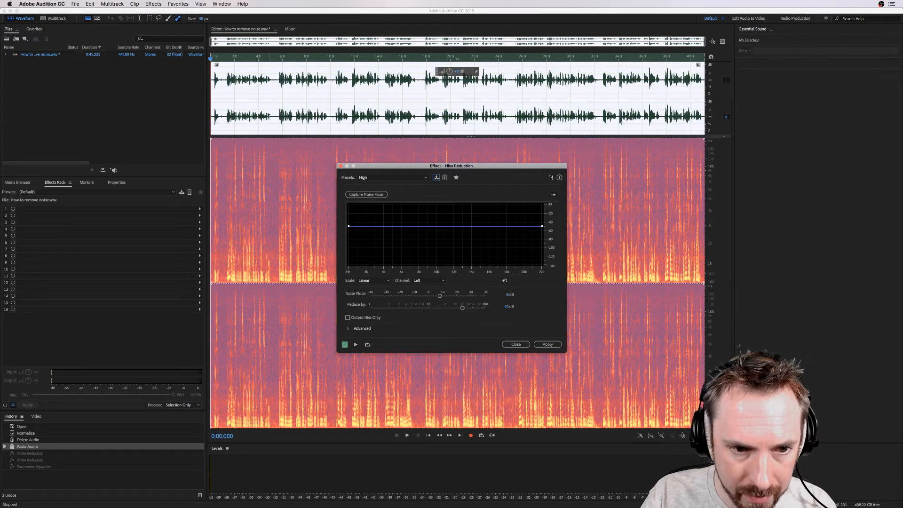
Capture the hiss noise floor from the quiet gap starting at about 5.06 s and reselect the whole recording
{"action": "left_click_drag", "start_coordinate": [270, 116], "coordinate": [279, 116]}
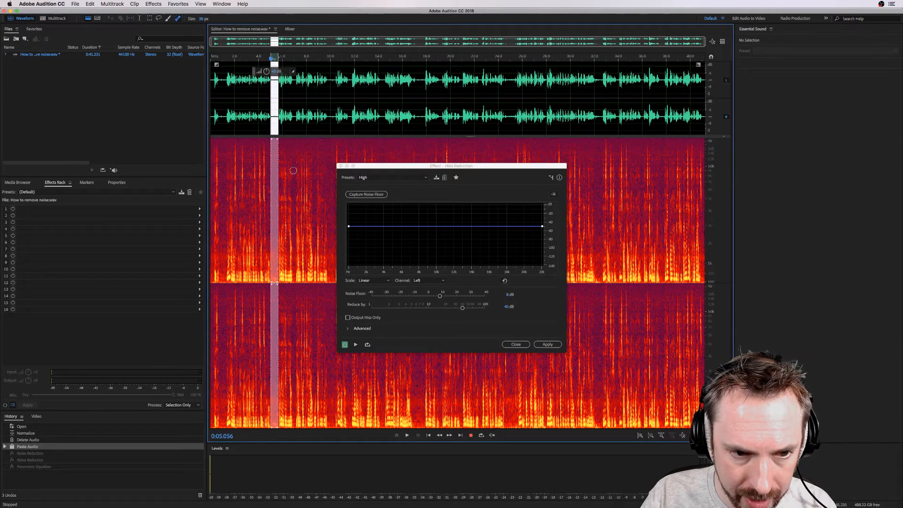
{"action": "left_click", "coordinate": [357, 194]}
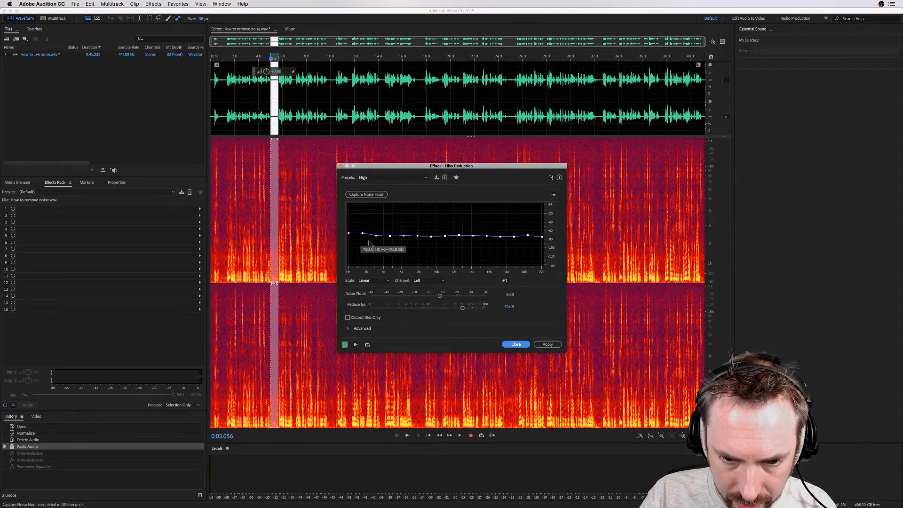
{"action": "double_click", "coordinate": [276, 100]}
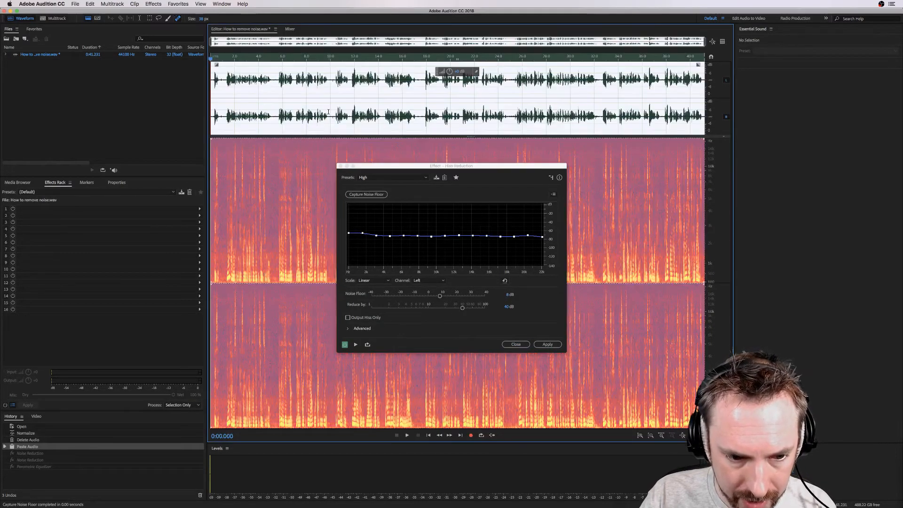
Show the preview editor, audition Hiss Reduction with 100 dB reduction and a noise floor of about 18 dB, and close it without applying
{"action": "left_click", "coordinate": [722, 42]}
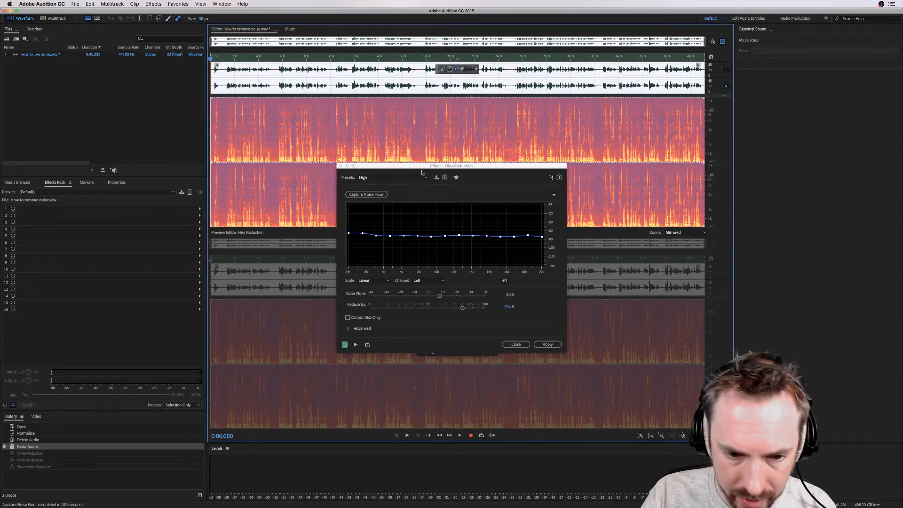
{"action": "key", "text": "space"}
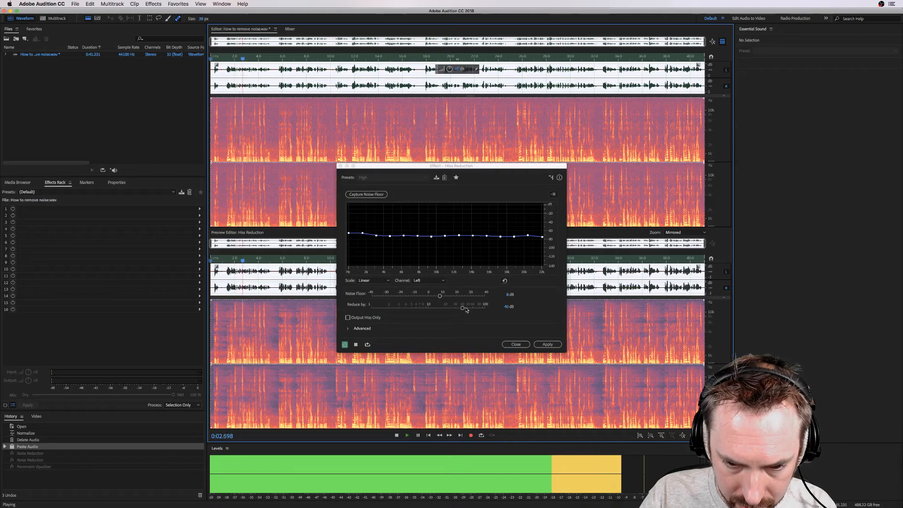
{"action": "mouse_move", "coordinate": [463, 307]}
{"action": "left_mouse_down"}
{"action": "mouse_move", "coordinate": [485, 307]}
{"action": "mouse_move", "coordinate": [456, 300]}
{"action": "left_mouse_up"}
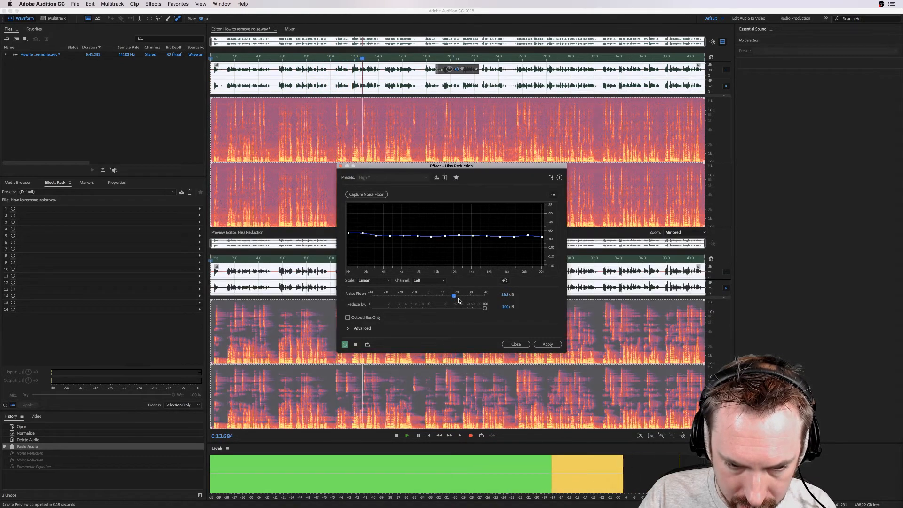
{"action": "key", "text": "space"}
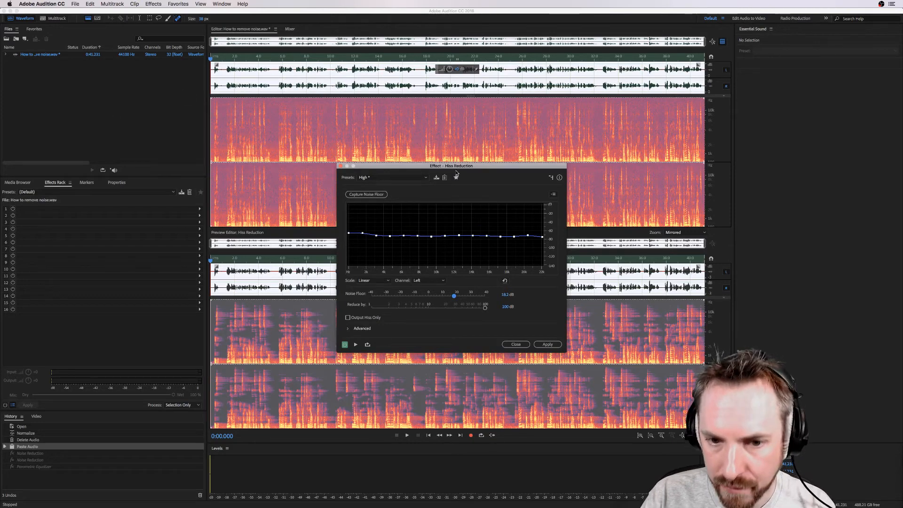
{"action": "left_click", "coordinate": [518, 345]}
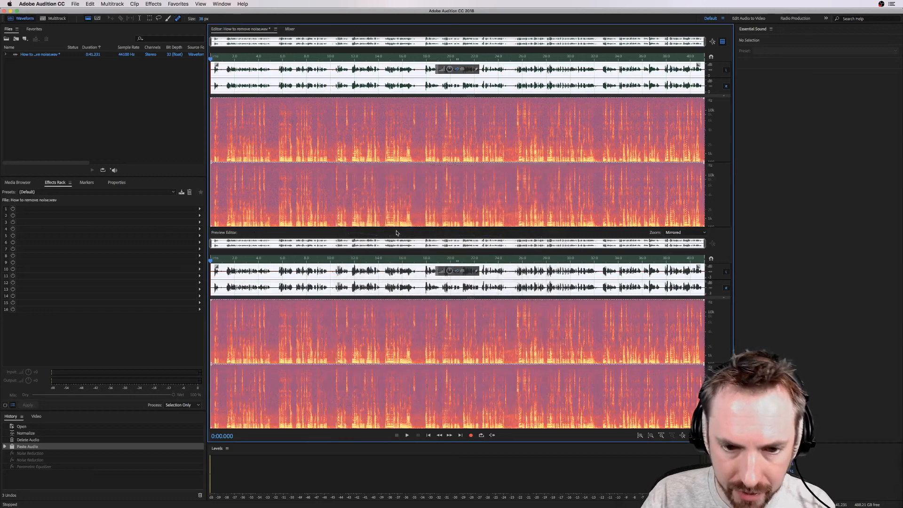